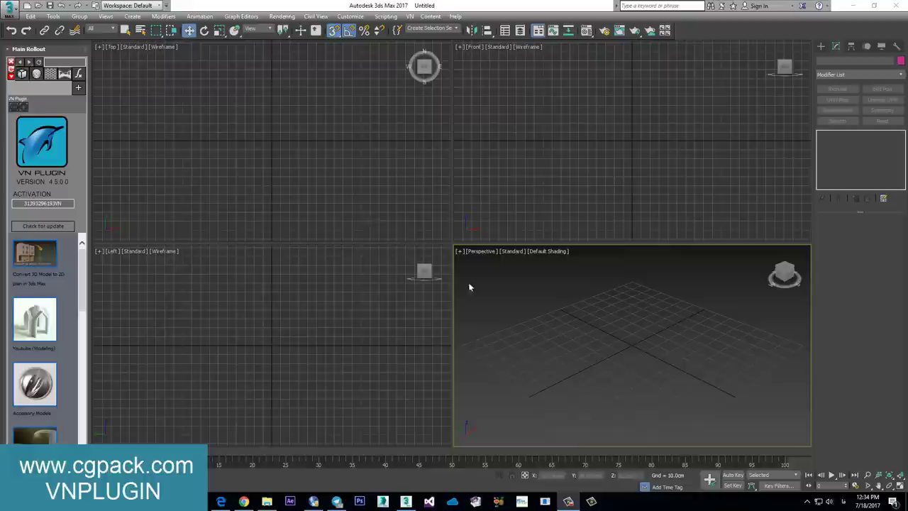
# Make the Top viewport of the empty scene the active view
pyautogui.click(351, 183)
# Maximize the Top view and draw a five-point open zigzag line across it
pyautogui.hotkey('alt', 'w')
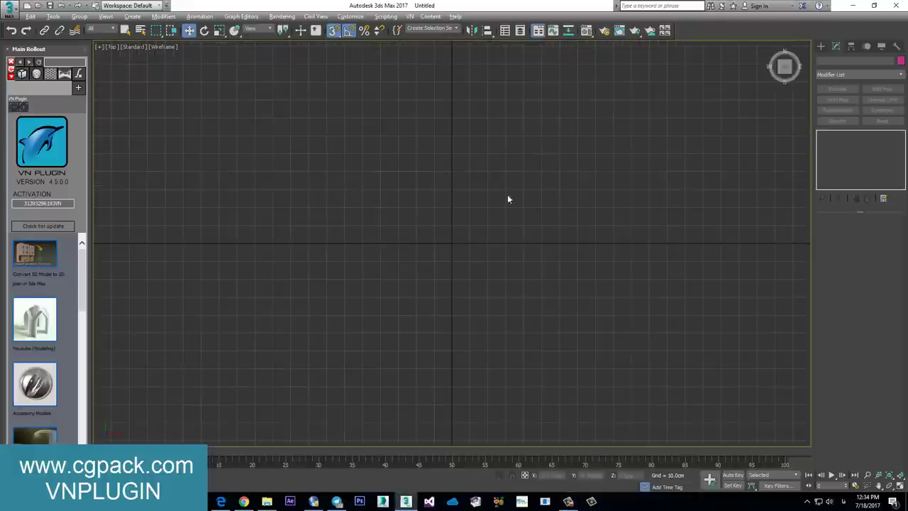
pyautogui.click(821, 47)
pyautogui.click(833, 60)
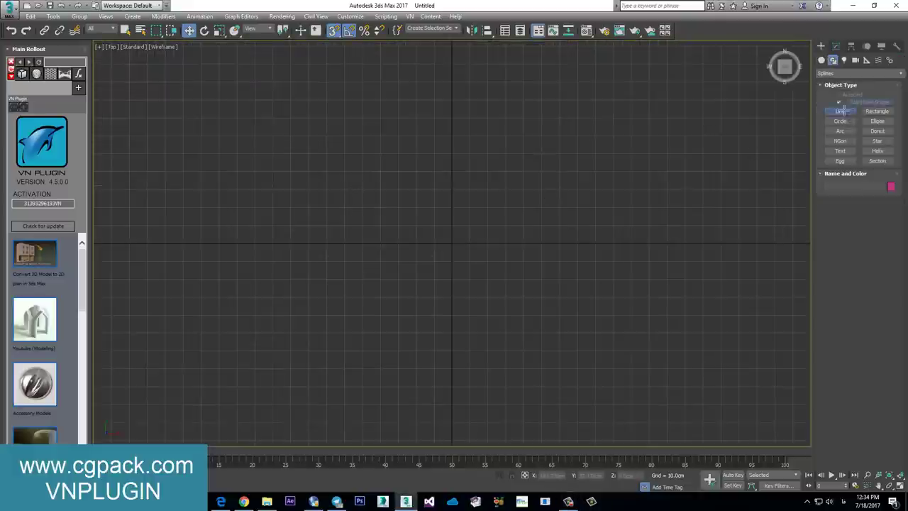
pyautogui.click(842, 111)
pyautogui.click(700, 225)
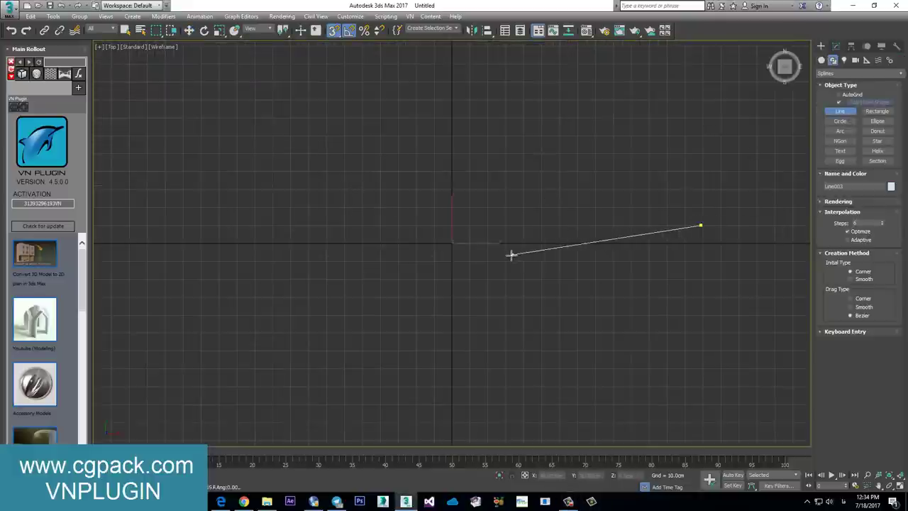
pyautogui.click(399, 223)
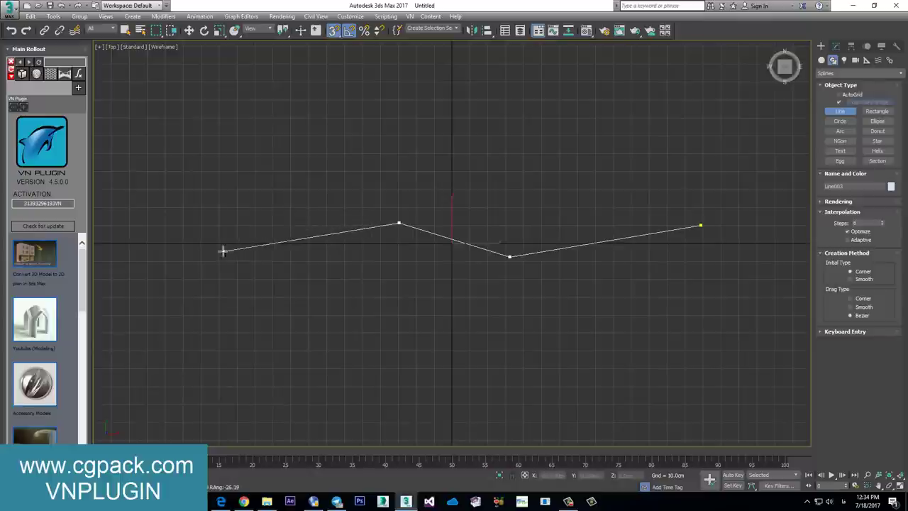
pyautogui.click(192, 384)
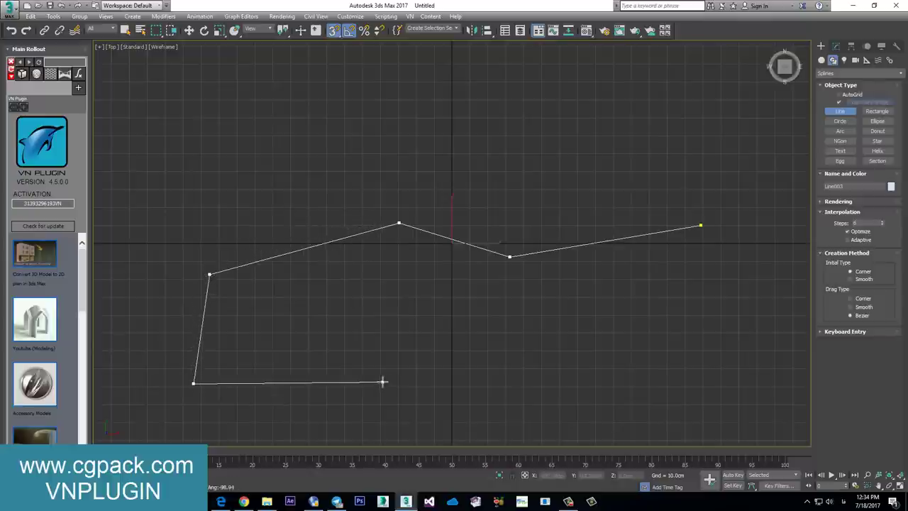
pyautogui.rightClick(390, 376)
# Put the line into Vertex editing level with all its vertices selected
pyautogui.press('w')
pyautogui.click(835, 46)
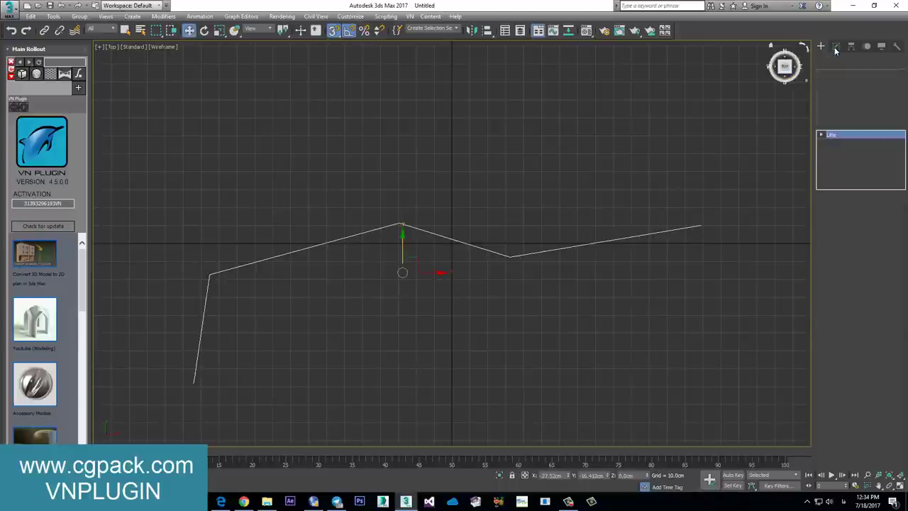
pyautogui.click(848, 284)
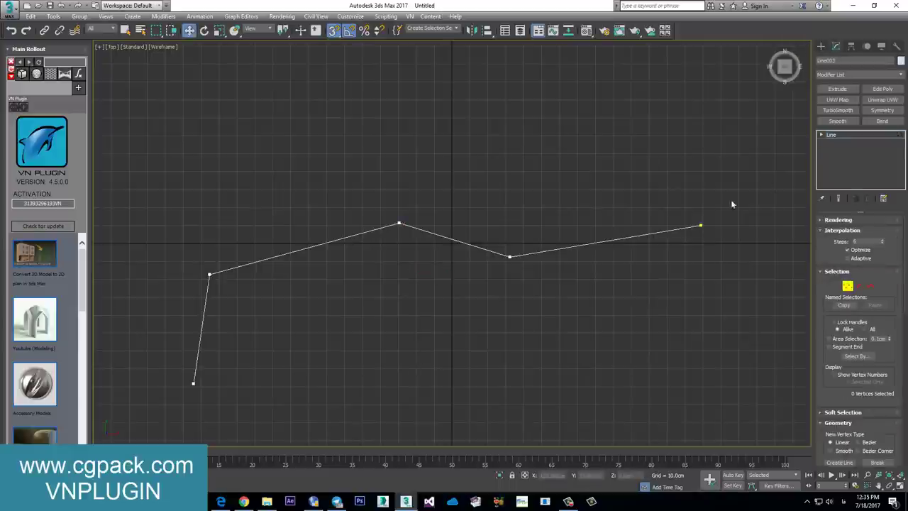
pyautogui.hotkey('ctrl', 'a')
# Set all the line's vertices to Smooth and leave Vertex mode
pyautogui.rightClick(400, 223)
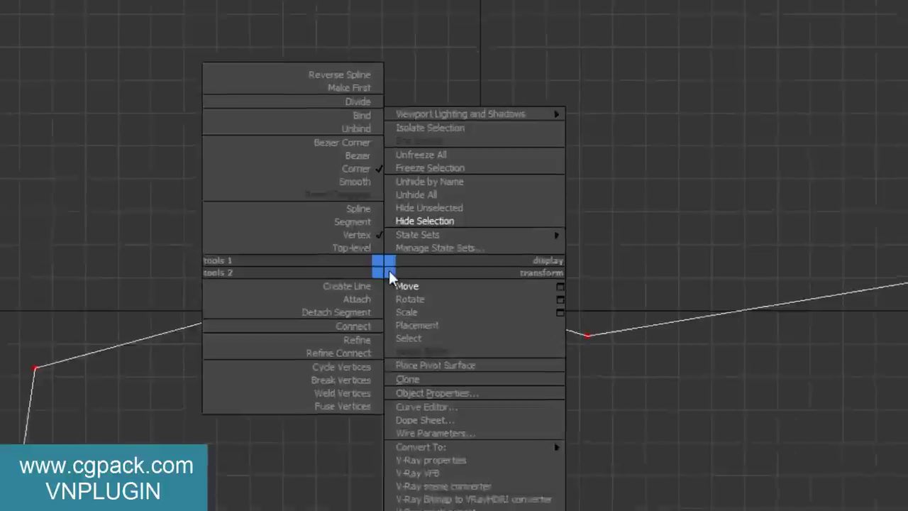
pyautogui.click(342, 184)
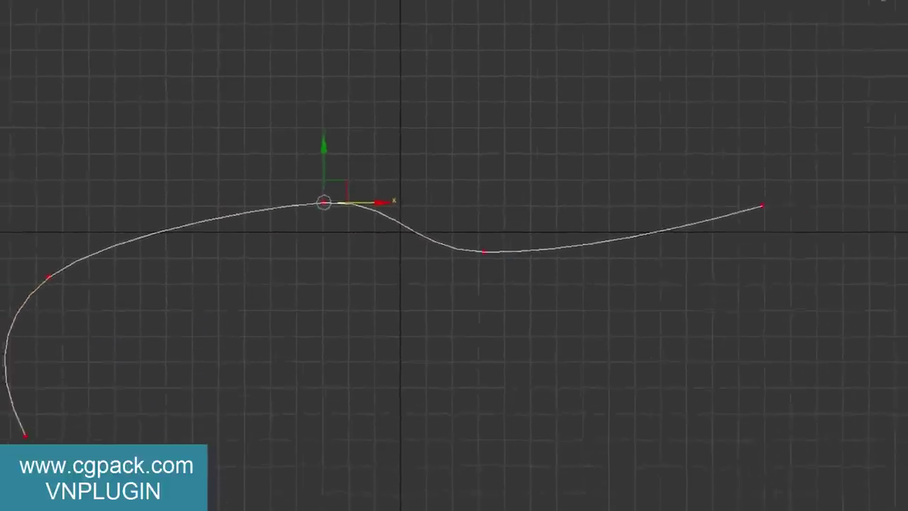
pyautogui.click(835, 242)
# Switch between the Perspective and Left viewports, ending with the Left view active
pyautogui.hotkey('alt', 'w')
pyautogui.rightClick(668, 285)
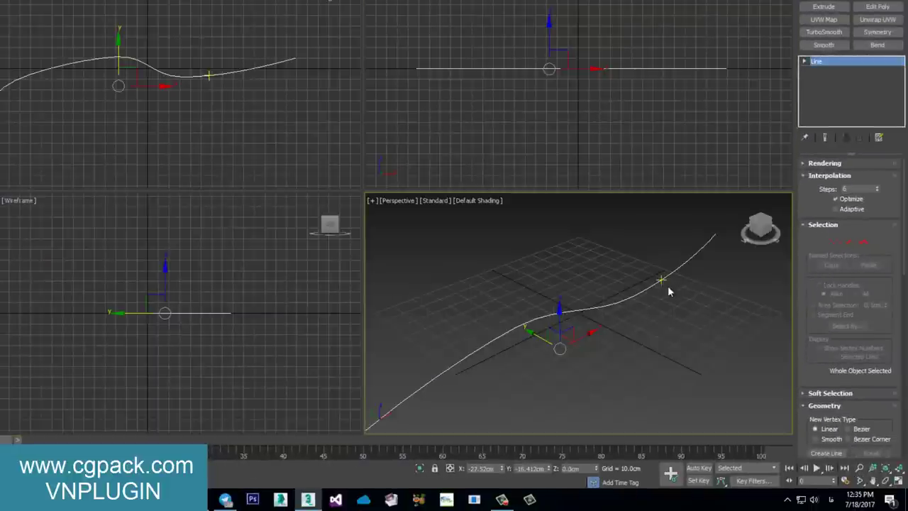
pyautogui.hotkey('alt', 'w')
pyautogui.hotkey('alt', 'w')
pyautogui.rightClick(225, 274)
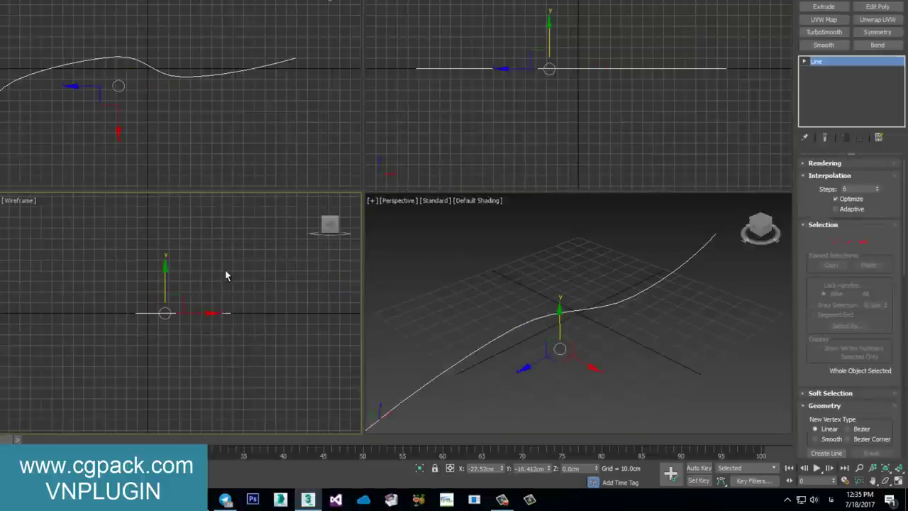
pyautogui.hotkey('alt', 'w')
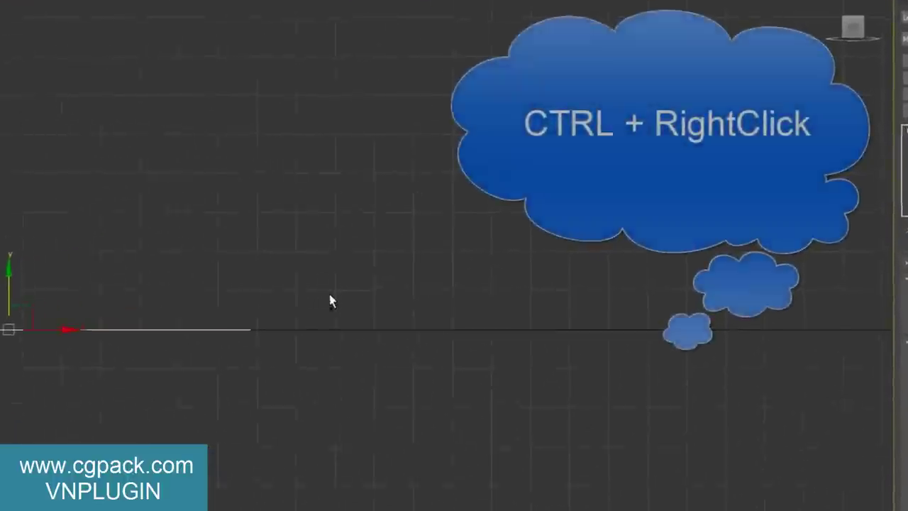
# Draw a tall rectangular Line profile standing on the ground line in the Left view
pyautogui.keyDown('ctrl'); pyautogui.rightClick(354, 245); pyautogui.keyUp('ctrl')
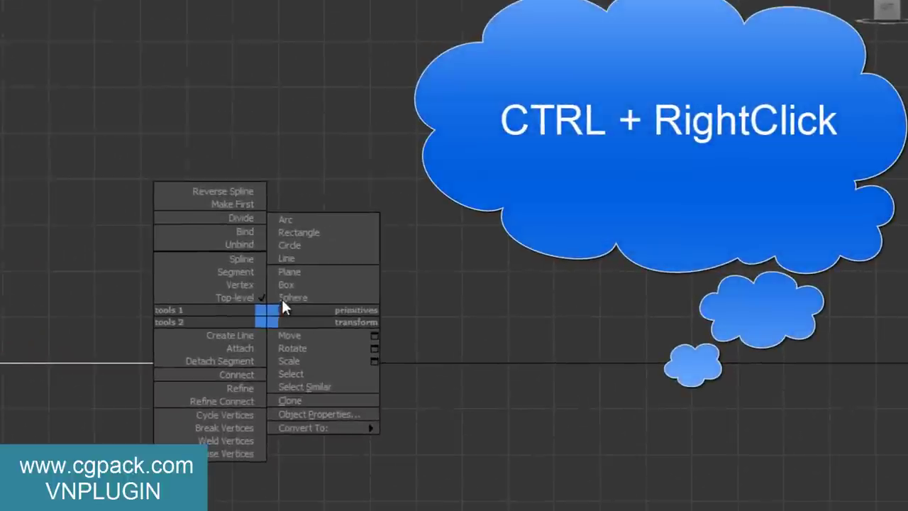
pyautogui.click(287, 256)
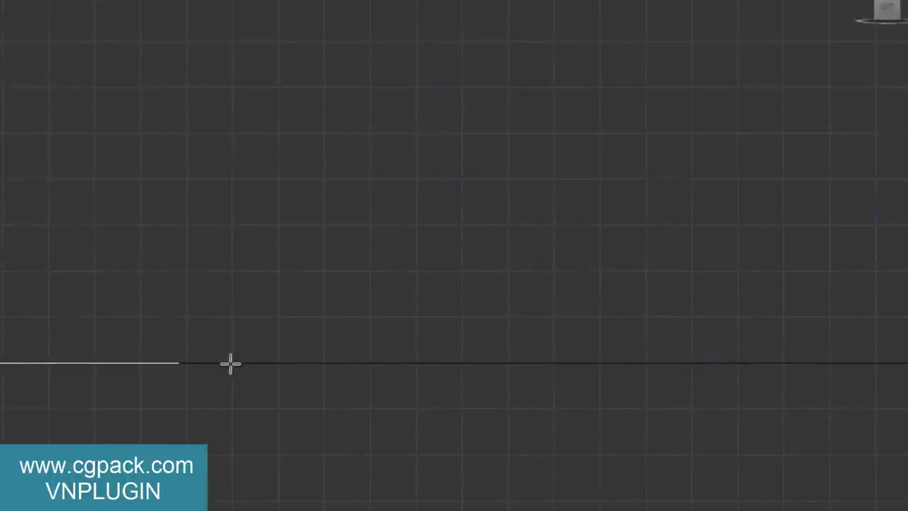
pyautogui.click(232, 363)
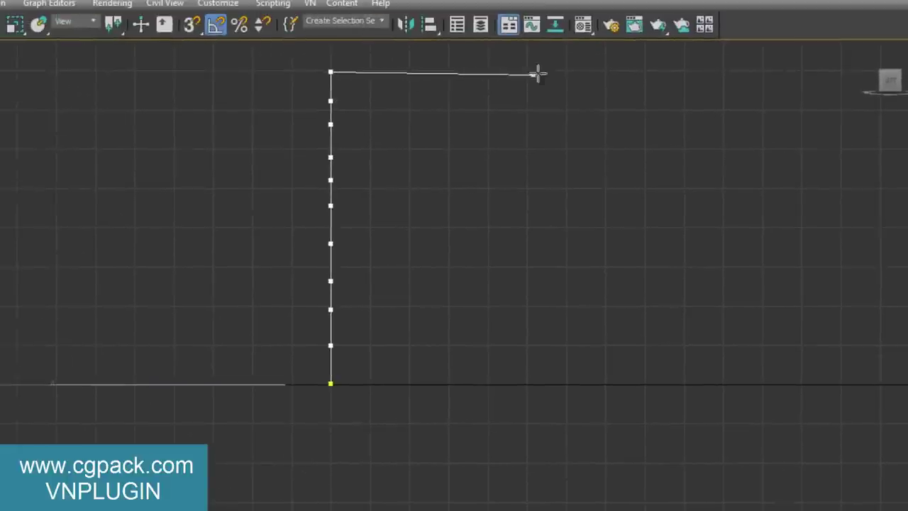
pyautogui.click(569, 71)
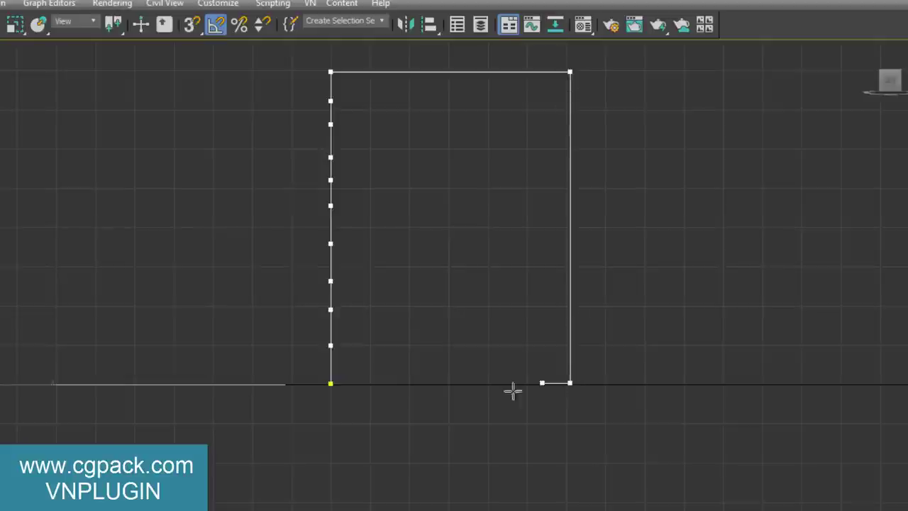
pyautogui.click(330, 383)
# Close the profile spline, then select its left-edge vertices and set them to Smooth
pyautogui.click(350, 414)
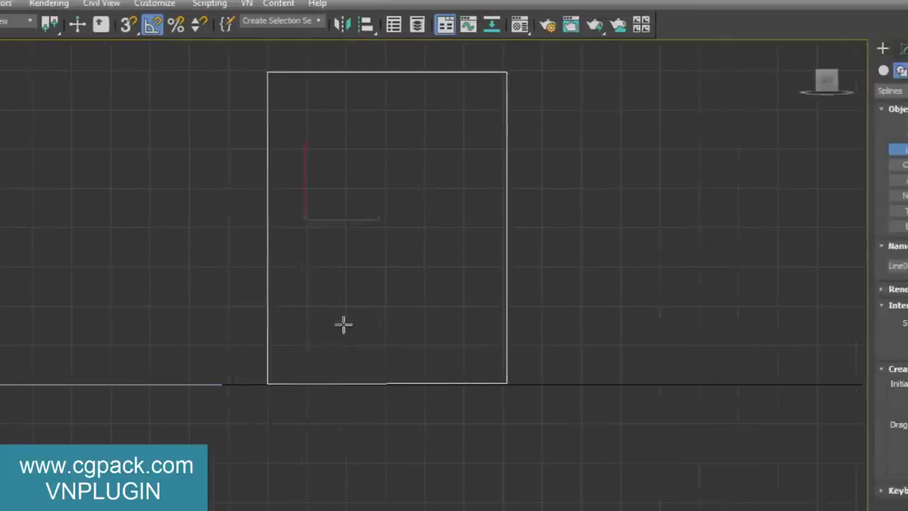
pyautogui.click(796, 49)
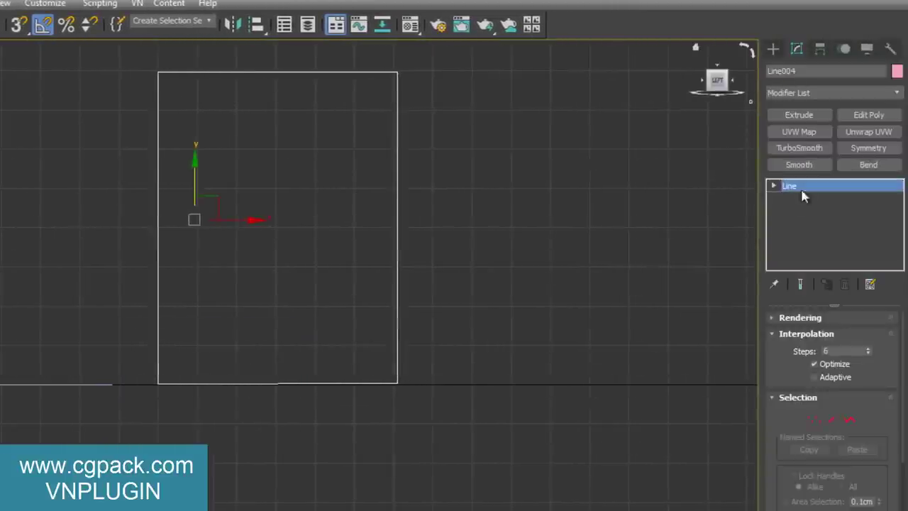
pyautogui.click(814, 420)
pyautogui.moveTo(203, 87); pyautogui.dragTo(112, 347)
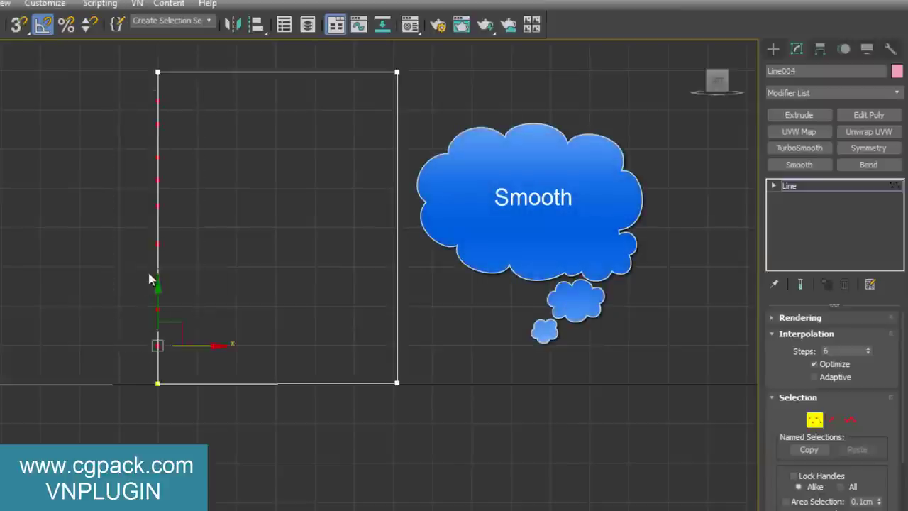
pyautogui.rightClick(148, 279)
pyautogui.click(100, 202)
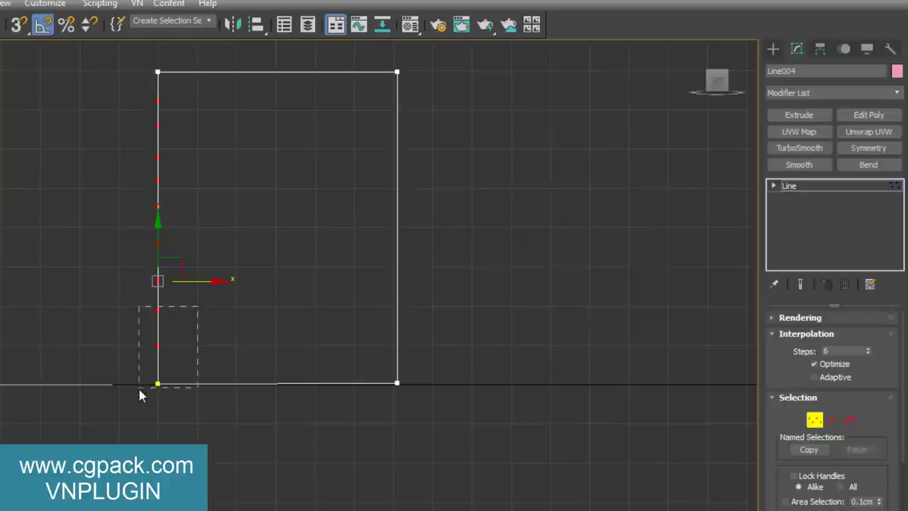
# Move the left-edge vertices into a wavy seat-and-backrest S-curve with a lower step
pyautogui.moveTo(129, 409); pyautogui.dragTo(131, 407)
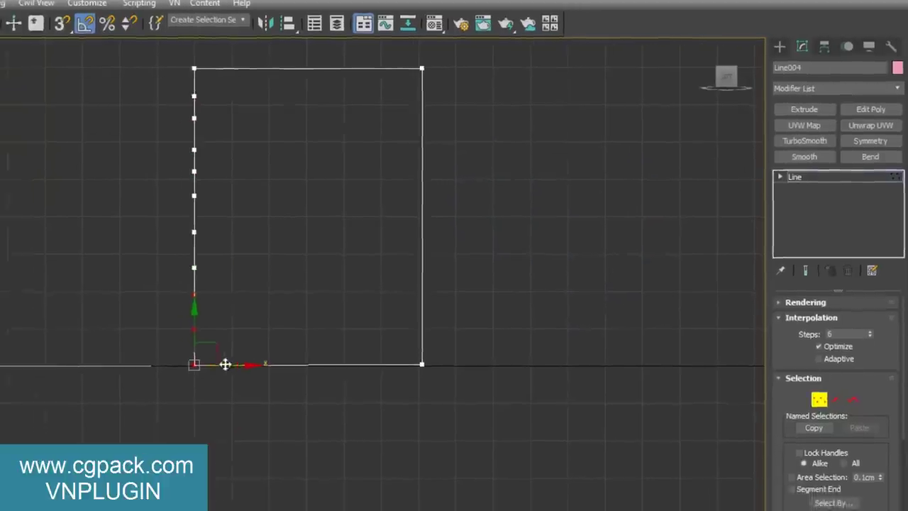
pyautogui.moveTo(224, 364); pyautogui.dragTo(122, 338)
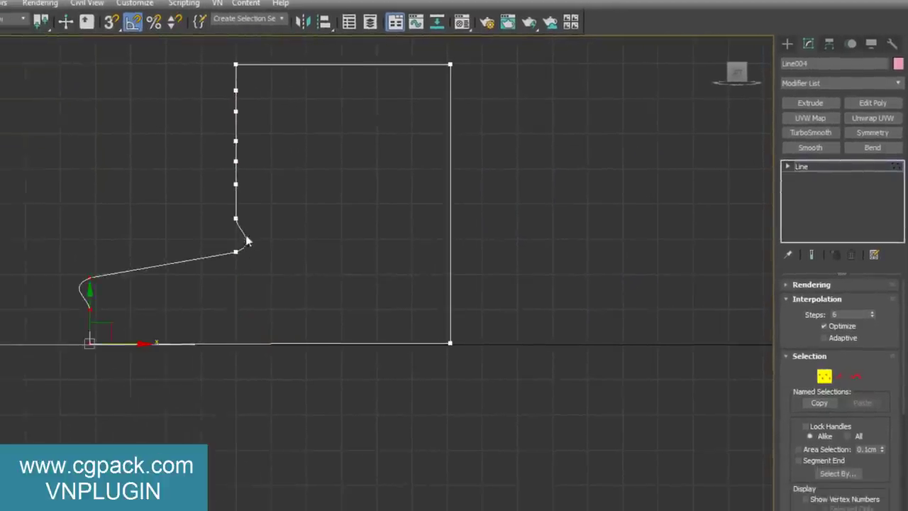
pyautogui.click(235, 218)
pyautogui.moveTo(235, 219); pyautogui.dragTo(264, 228)
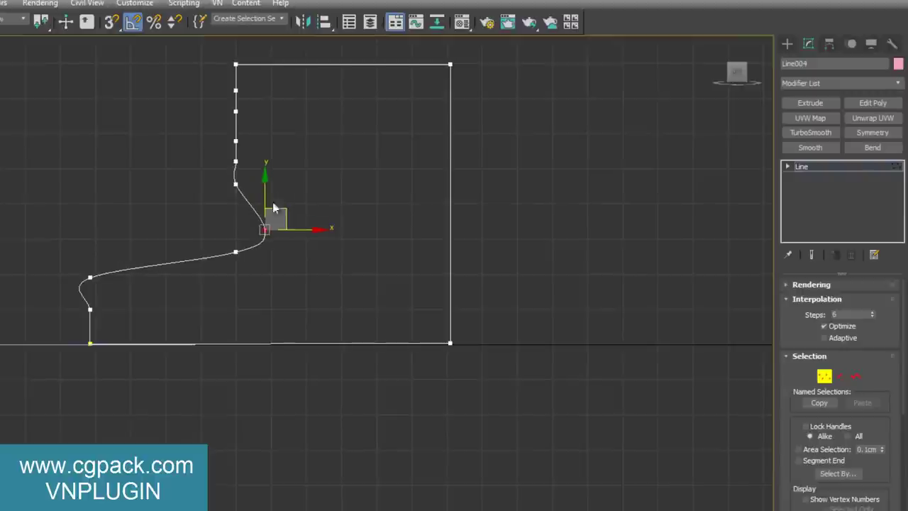
pyautogui.moveTo(237, 161); pyautogui.dragTo(278, 148)
pyautogui.moveTo(236, 182); pyautogui.dragTo(243, 187)
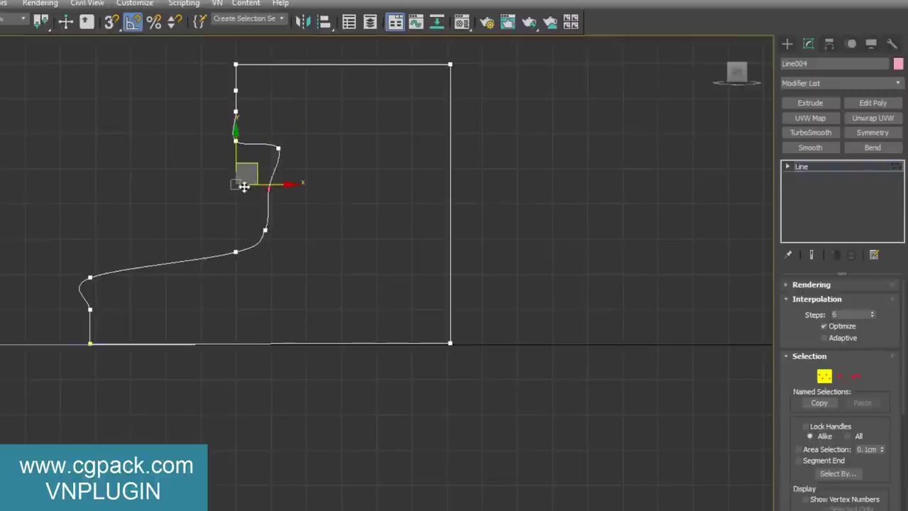
pyautogui.click(236, 112)
pyautogui.moveTo(261, 104)
pyautogui.mouseDown()
pyautogui.moveTo(286, 95)
pyautogui.moveTo(261, 123)
pyautogui.mouseUp()
pyautogui.click(235, 90)
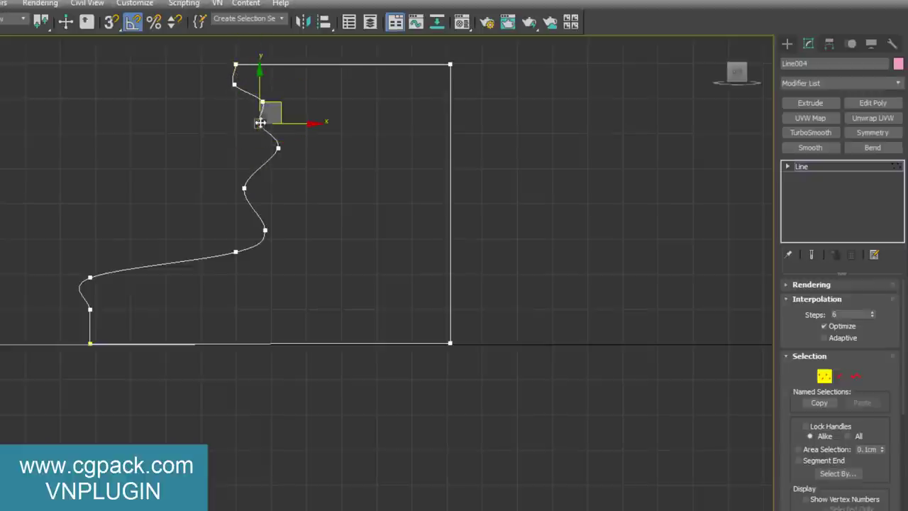
pyautogui.moveTo(245, 188); pyautogui.dragTo(253, 184)
pyautogui.click(267, 229)
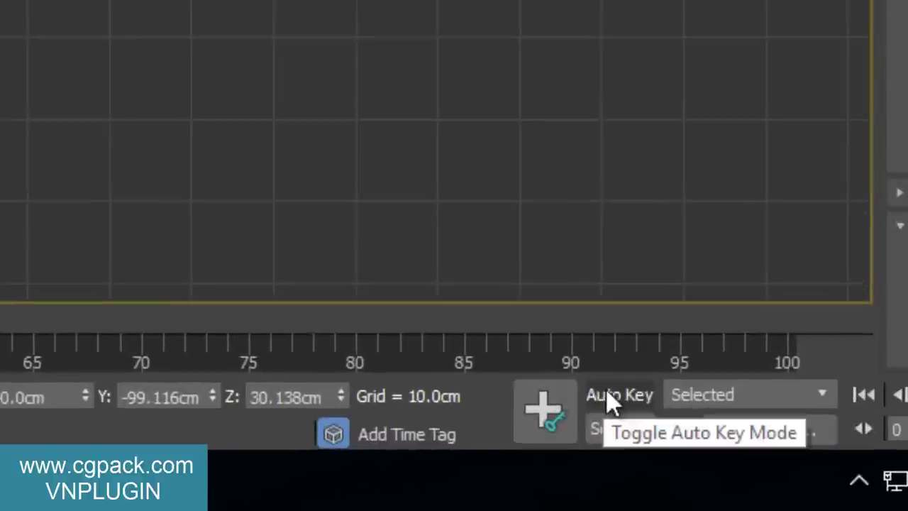
# Pull one wavy-edge vertex downward and select the three lower-left profile points
pyautogui.click(608, 396)
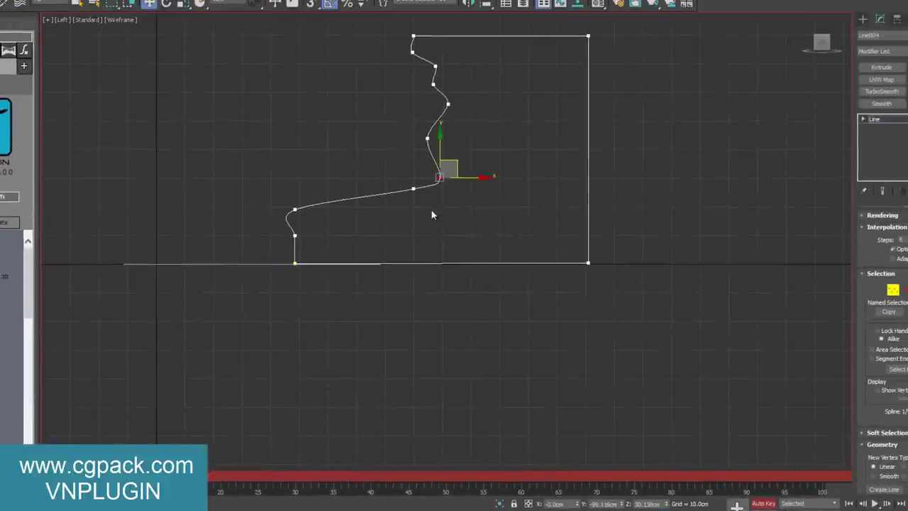
pyautogui.click(763, 503)
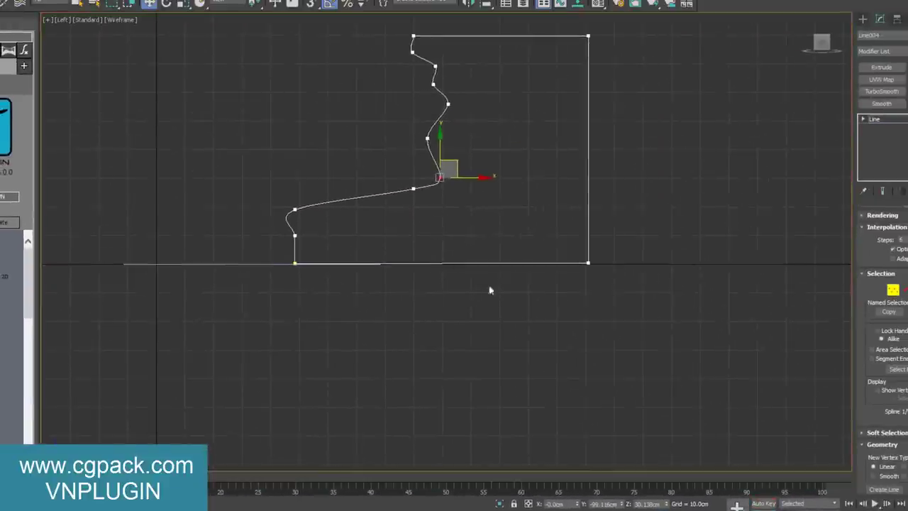
pyautogui.click(413, 189)
pyautogui.moveTo(414, 152); pyautogui.dragTo(412, 171)
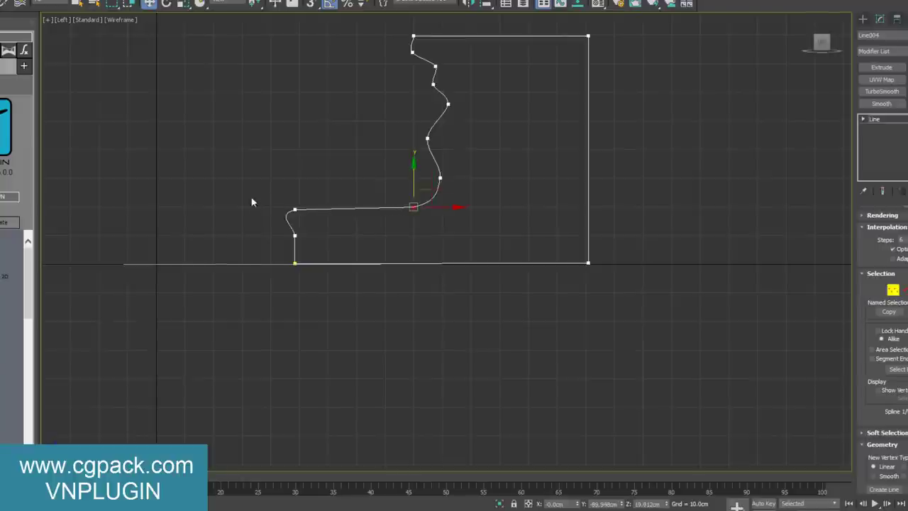
pyautogui.moveTo(252, 202)
pyautogui.mouseDown()
pyautogui.moveTo(331, 258)
pyautogui.moveTo(378, 263)
pyautogui.mouseUp()
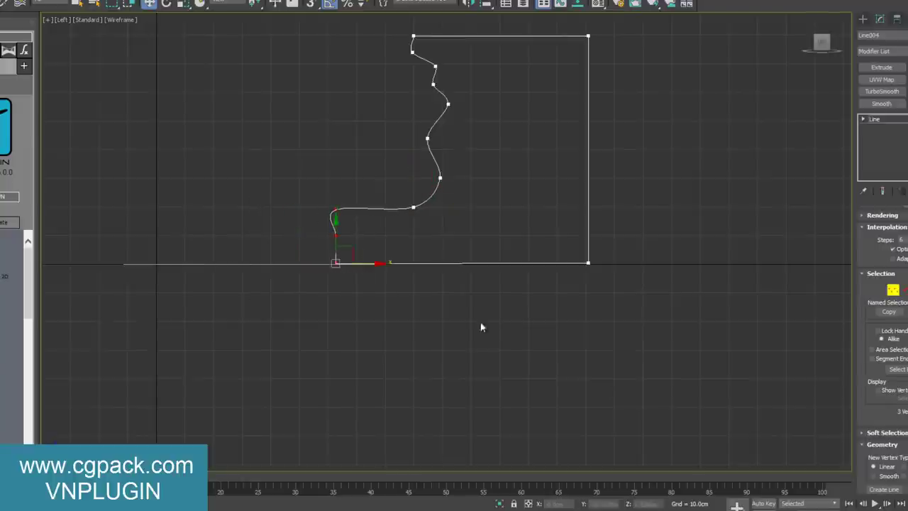
# With Auto Key on, move the lower and upper wavy-edge vertices to key new positions
pyautogui.click(760, 502)
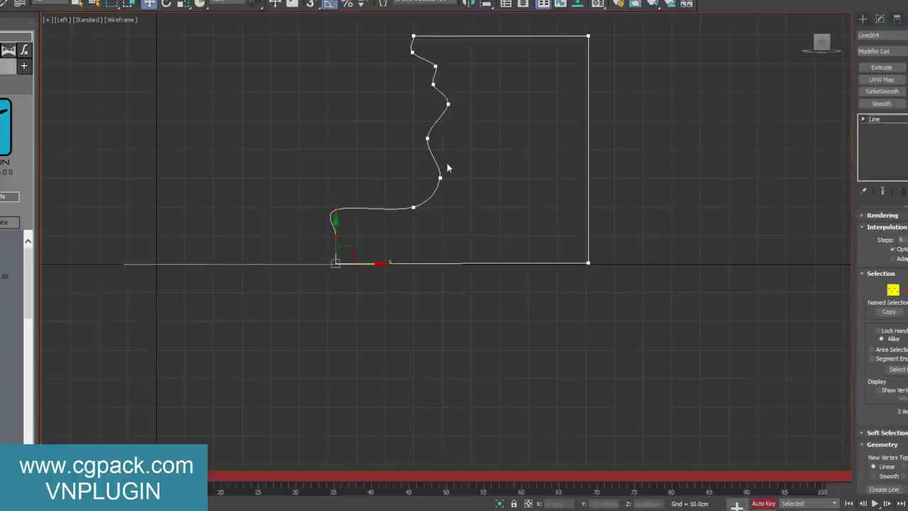
pyautogui.moveTo(464, 176); pyautogui.dragTo(444, 175)
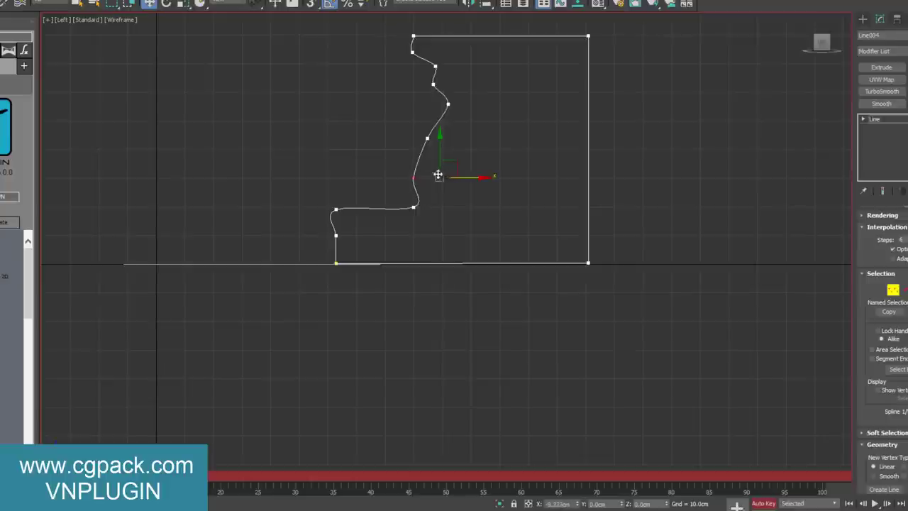
pyautogui.click(448, 102)
pyautogui.moveTo(474, 101); pyautogui.dragTo(442, 106)
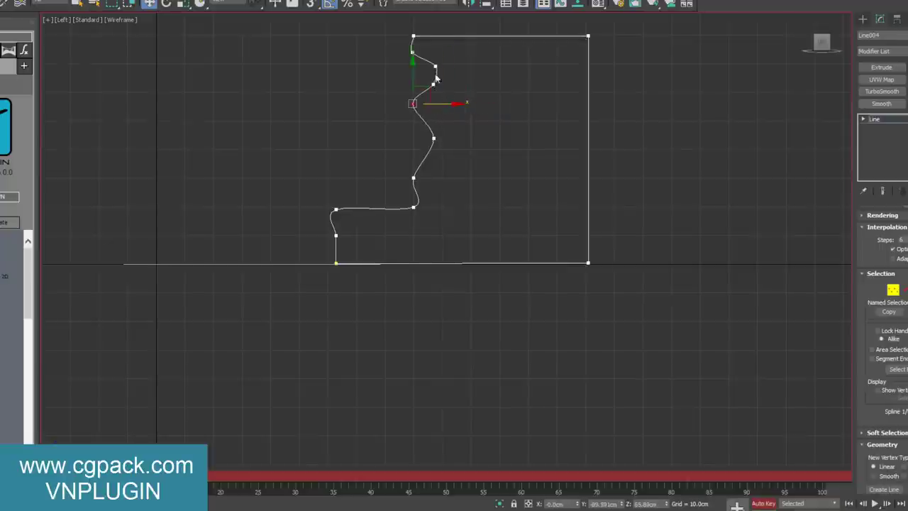
pyautogui.moveTo(437, 66)
pyautogui.mouseDown()
pyautogui.moveTo(444, 67)
pyautogui.moveTo(434, 51)
pyautogui.mouseUp()
pyautogui.click(414, 52)
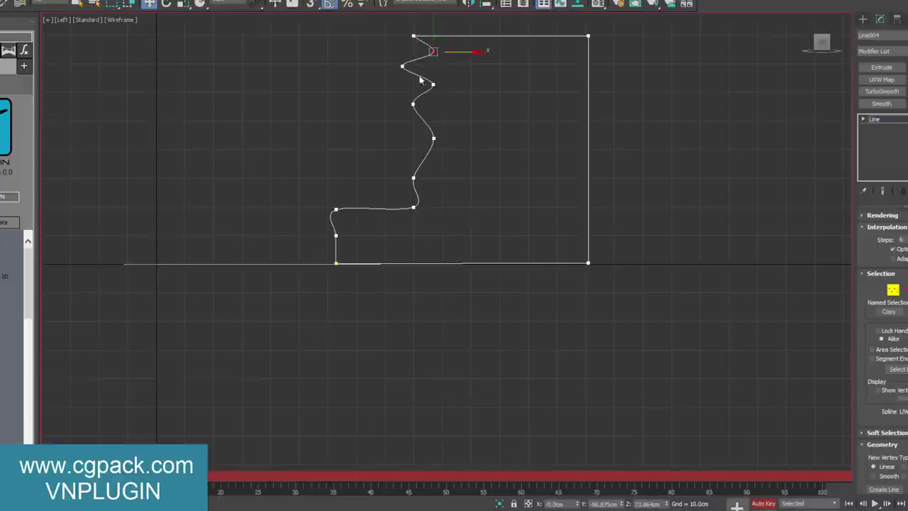
pyautogui.moveTo(337, 234); pyautogui.dragTo(352, 238)
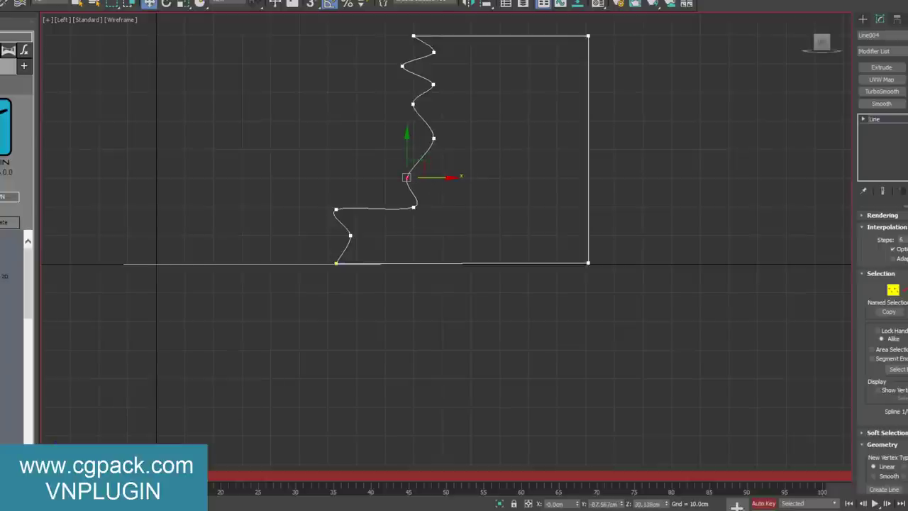
pyautogui.hotkey('ctrl', 'd')
# Advance the time slider slightly and move the lower-left profile points again
pyautogui.moveTo(239, 481); pyautogui.dragTo(242, 482)
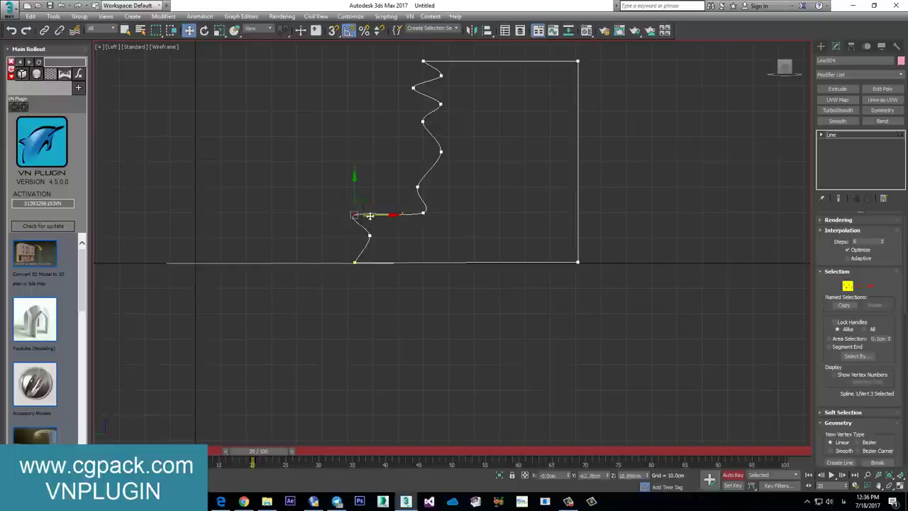
pyautogui.moveTo(352, 262); pyautogui.dragTo(388, 262)
pyautogui.moveTo(440, 152); pyautogui.dragTo(438, 179)
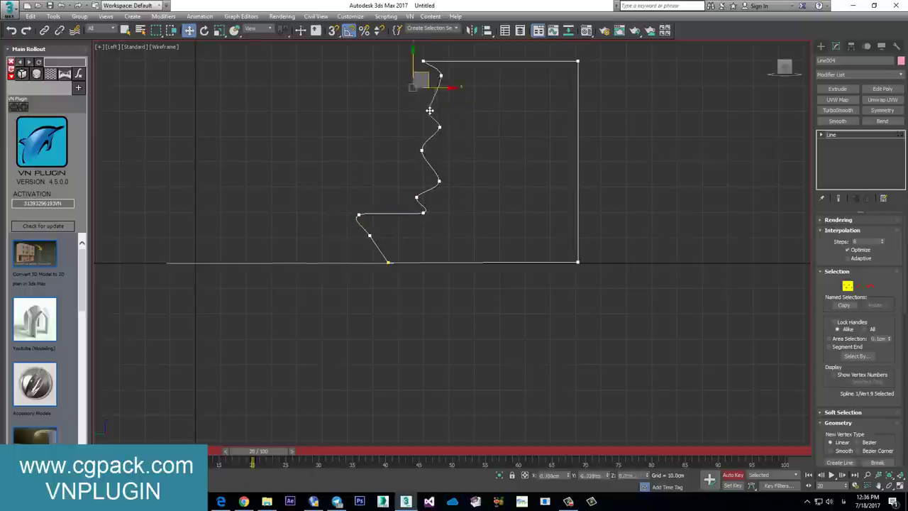
# Key new wavy-edge vertex positions at frames 30, 40 and 50
pyautogui.moveTo(259, 451); pyautogui.dragTo(319, 451)
pyautogui.moveTo(439, 159)
pyautogui.mouseDown()
pyautogui.moveTo(439, 181)
pyautogui.moveTo(425, 142)
pyautogui.moveTo(436, 83)
pyautogui.moveTo(416, 80)
pyautogui.mouseUp()
pyautogui.moveTo(320, 451); pyautogui.dragTo(387, 451)
pyautogui.click(342, 262)
pyautogui.moveTo(441, 208)
pyautogui.mouseDown()
pyautogui.moveTo(421, 163)
pyautogui.moveTo(458, 136)
pyautogui.moveTo(427, 94)
pyautogui.mouseUp()
pyautogui.moveTo(392, 458); pyautogui.dragTo(451, 457)
pyautogui.moveTo(349, 230); pyautogui.dragTo(349, 251)
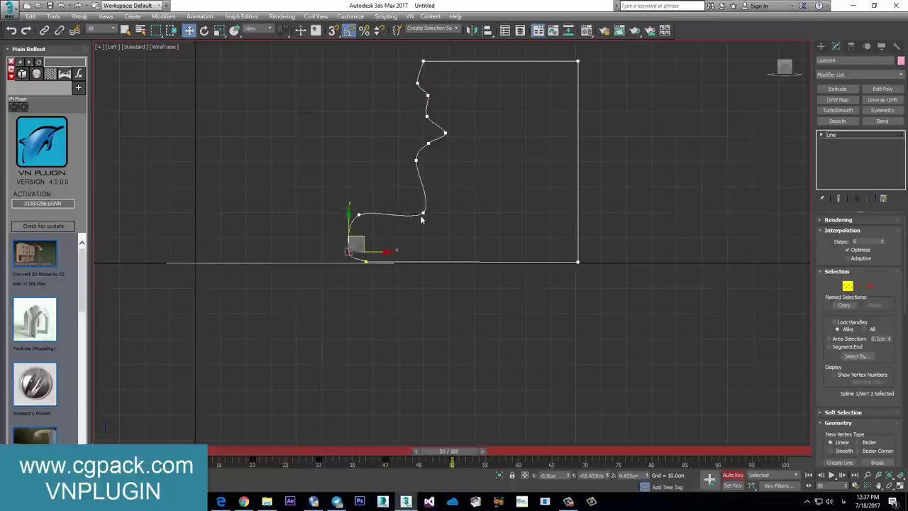
pyautogui.moveTo(422, 213); pyautogui.dragTo(401, 213)
pyautogui.moveTo(417, 160); pyautogui.dragTo(419, 179)
pyautogui.moveTo(444, 132); pyautogui.dragTo(421, 133)
pyautogui.moveTo(427, 94); pyautogui.dragTo(409, 105)
pyautogui.moveTo(428, 149); pyautogui.dragTo(440, 155)
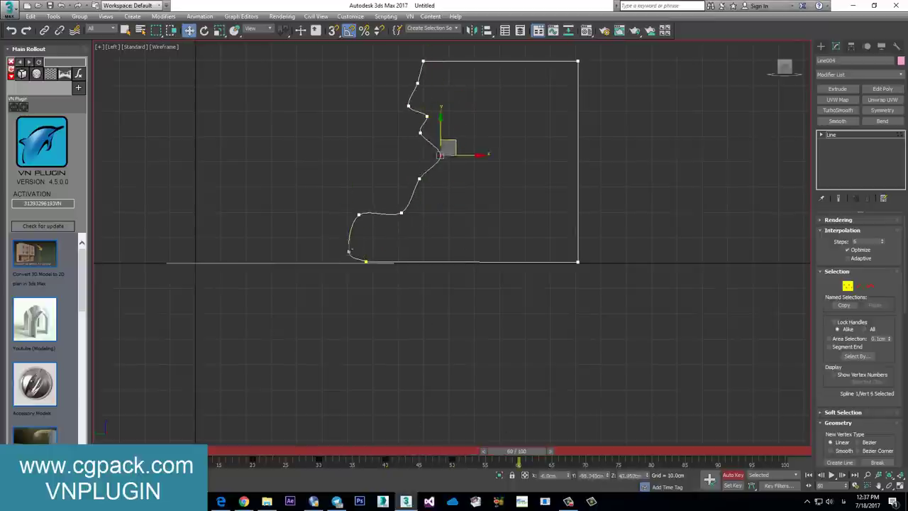
# Key further wavy-edge vertex positions at frames 60, 70 and 80
pyautogui.moveTo(452, 451); pyautogui.dragTo(518, 451)
pyautogui.moveTo(349, 251); pyautogui.dragTo(369, 227)
pyautogui.moveTo(365, 262); pyautogui.dragTo(344, 262)
pyautogui.moveTo(401, 212); pyautogui.dragTo(434, 213)
pyautogui.moveTo(419, 179); pyautogui.dragTo(455, 178)
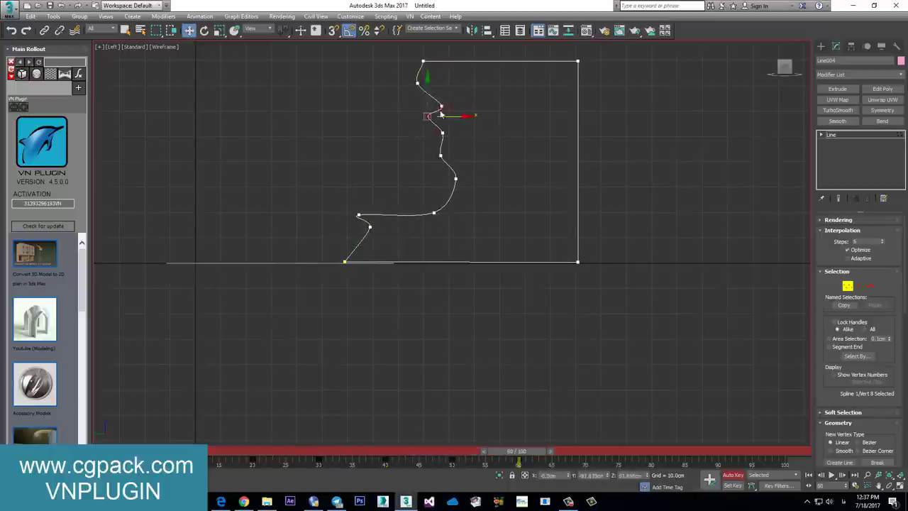
pyautogui.moveTo(417, 82); pyautogui.dragTo(416, 72)
pyautogui.moveTo(518, 451); pyautogui.dragTo(577, 451)
pyautogui.moveTo(369, 227); pyautogui.dragTo(373, 251)
pyautogui.moveTo(454, 178); pyautogui.dragTo(454, 199)
pyautogui.moveTo(441, 133); pyautogui.dragTo(447, 140)
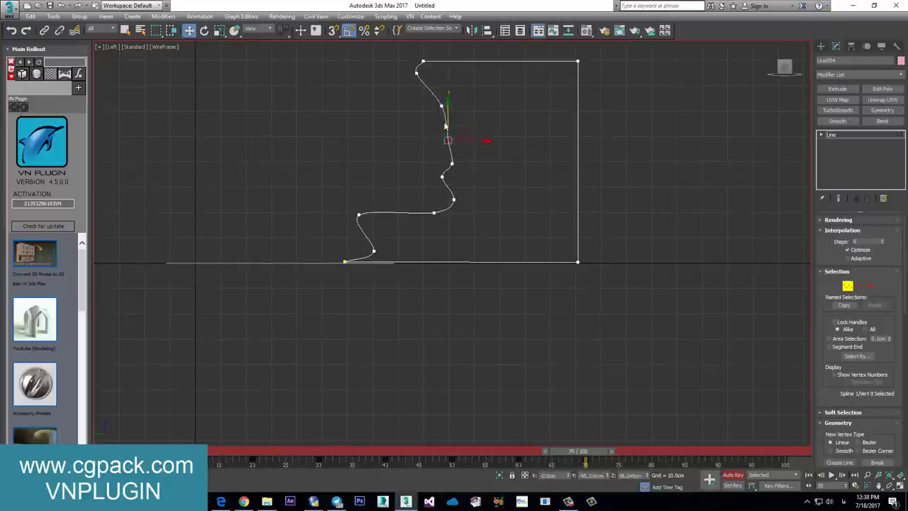
pyautogui.moveTo(416, 72); pyautogui.dragTo(429, 79)
pyautogui.moveTo(578, 451); pyautogui.dragTo(645, 450)
pyautogui.moveTo(345, 262); pyautogui.dragTo(401, 263)
pyautogui.moveTo(358, 214); pyautogui.dragTo(384, 215)
pyautogui.moveTo(453, 199); pyautogui.dragTo(455, 194)
pyautogui.moveTo(441, 105); pyautogui.dragTo(422, 100)
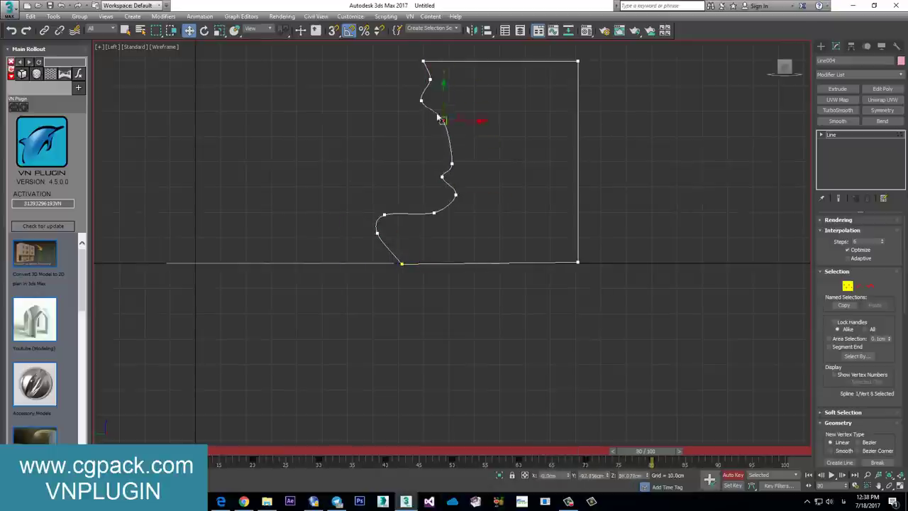
# Key the final wavy-edge shapes at frames 90 and 100
pyautogui.moveTo(645, 451); pyautogui.dragTo(706, 451)
pyautogui.moveTo(458, 148); pyautogui.dragTo(462, 211)
pyautogui.moveTo(429, 80); pyautogui.dragTo(439, 76)
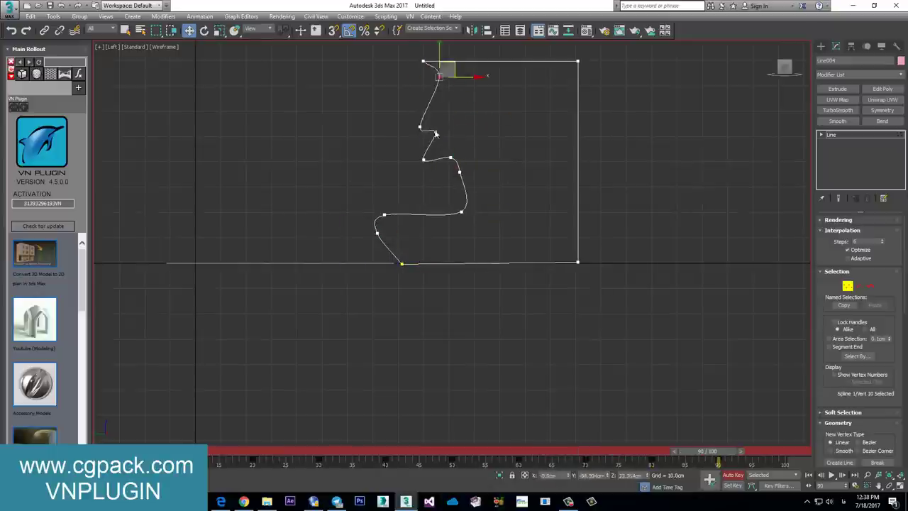
pyautogui.moveTo(705, 451); pyautogui.dragTo(783, 451)
pyautogui.moveTo(377, 232); pyautogui.dragTo(377, 243)
pyautogui.click(465, 202)
pyautogui.moveTo(465, 202)
pyautogui.mouseDown()
pyautogui.moveTo(436, 132)
pyautogui.moveTo(461, 164)
pyautogui.mouseUp()
pyautogui.moveTo(435, 112)
pyautogui.mouseDown()
pyautogui.moveTo(458, 122)
pyautogui.moveTo(448, 75)
pyautogui.mouseUp()
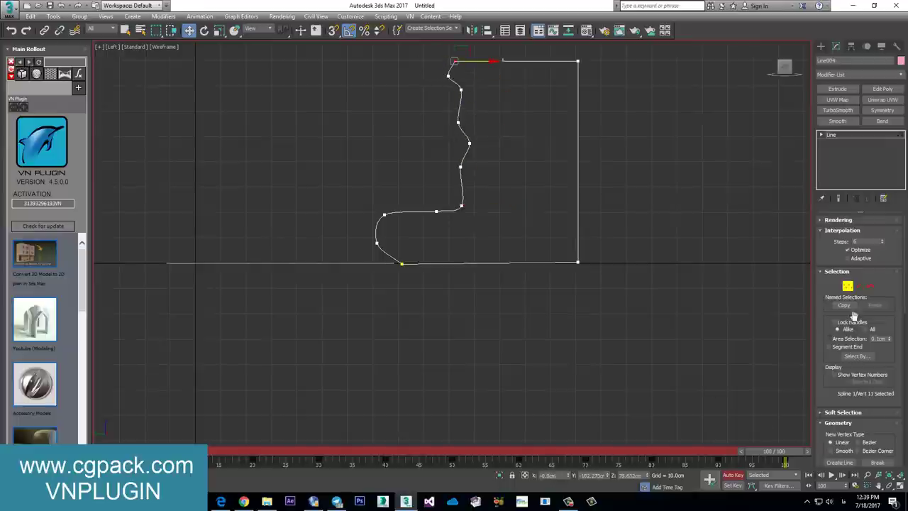
# Turn off Auto Key, exit Vertex mode and preview the animated profile in maximized Perspective
pyautogui.click(734, 476)
pyautogui.click(849, 287)
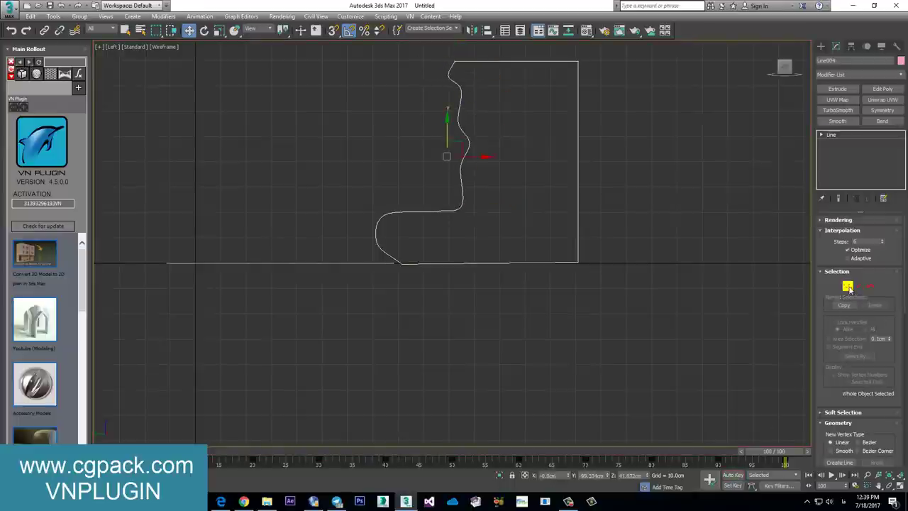
pyautogui.hotkey('alt', 'w')
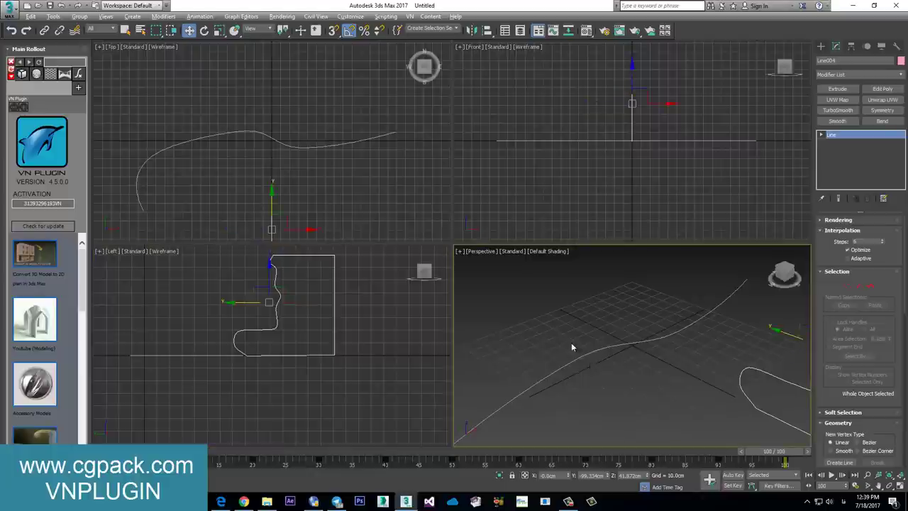
pyautogui.hotkey('alt', 'w')
pyautogui.moveTo(495, 317)
pyautogui.keyDown('alt'); pyautogui.mouseDown(button='middle')
pyautogui.moveTo(535, 305)
pyautogui.moveTo(541, 318)
pyautogui.mouseUp(button='middle'); pyautogui.keyUp('alt')
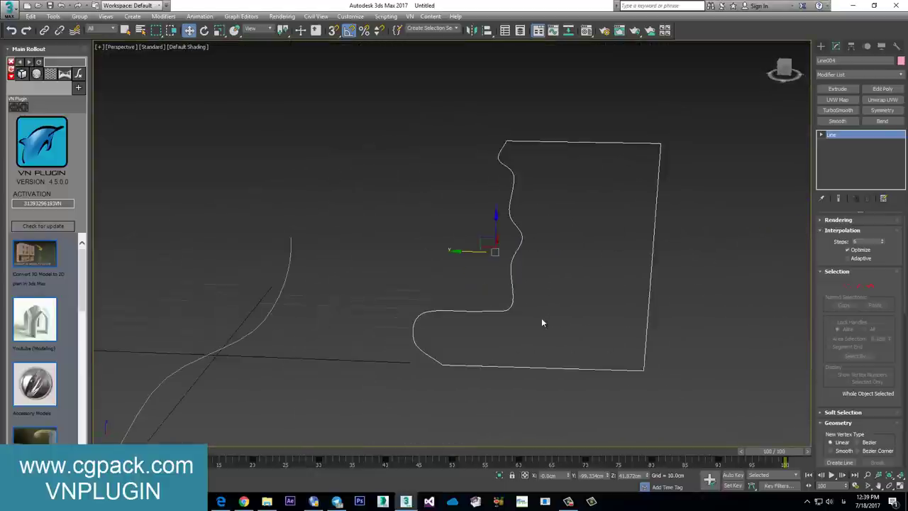
pyautogui.moveTo(775, 452)
pyautogui.mouseDown()
pyautogui.moveTo(254, 451)
pyautogui.moveTo(780, 457)
pyautogui.mouseUp()
# Select the whole closed profile spline and switch to Uniform Scale
pyautogui.press('w')
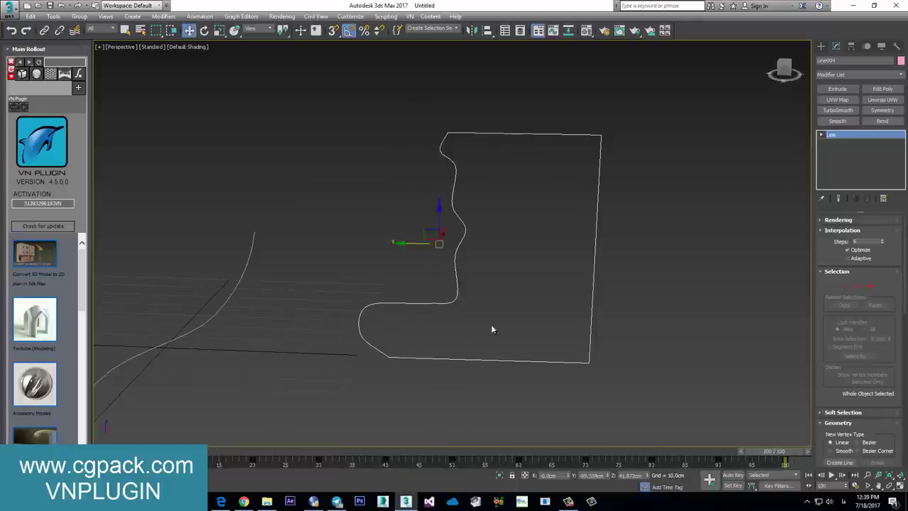
pyautogui.moveTo(491, 324)
pyautogui.keyDown('alt'); pyautogui.mouseDown(button='middle')
pyautogui.moveTo(428, 336)
pyautogui.moveTo(485, 329)
pyautogui.mouseUp(button='middle'); pyautogui.keyUp('alt')
pyautogui.click(871, 286)
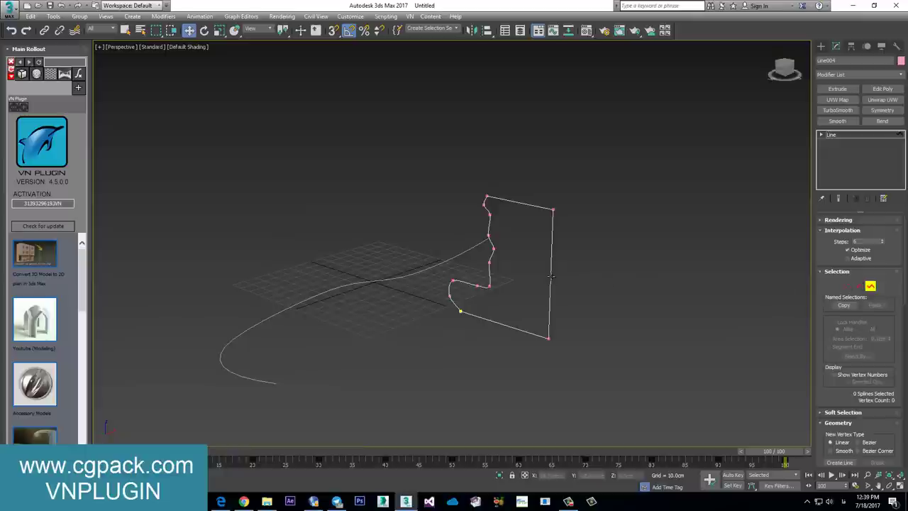
pyautogui.click(551, 276)
pyautogui.keyDown('alt'); pyautogui.moveTo(547, 276); pyautogui.dragTo(547, 281, button='middle'); pyautogui.keyUp('alt')
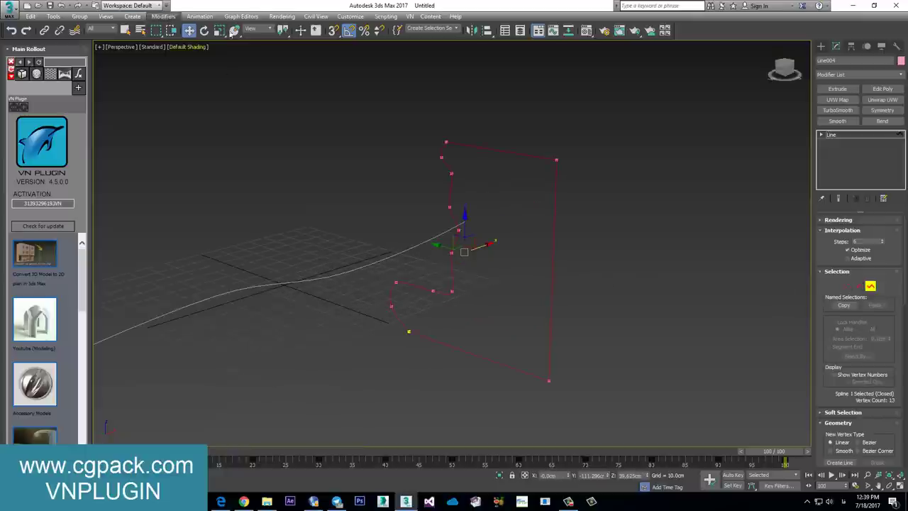
pyautogui.click(219, 31)
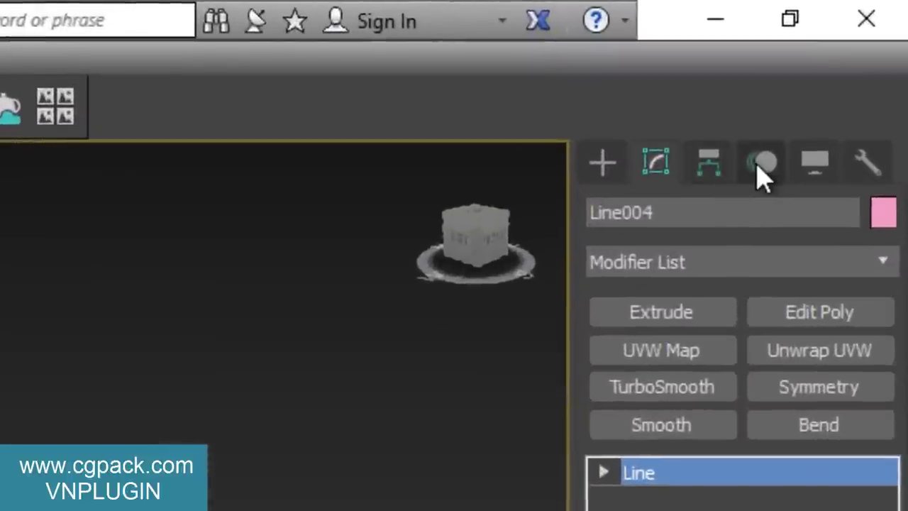
# Assign a Path Constraint to the profile's Position track in the Motion panel
pyautogui.click(762, 167)
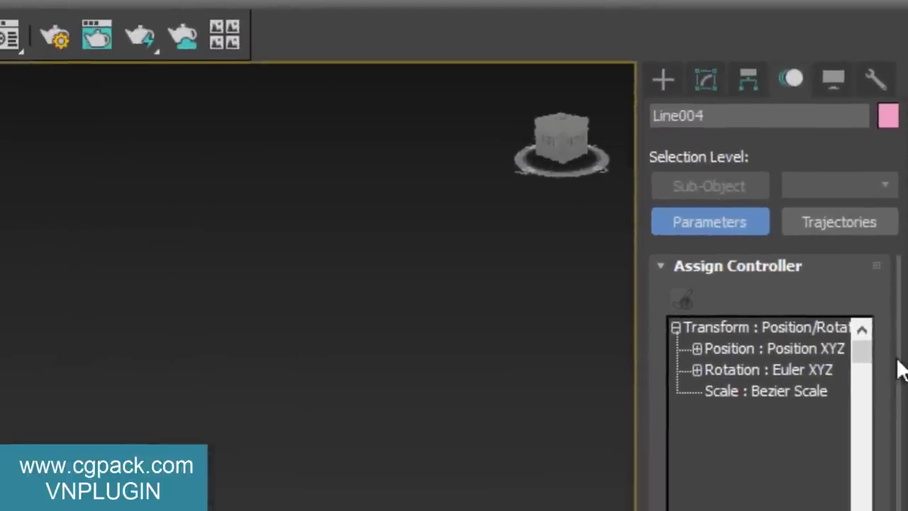
pyautogui.click(717, 269)
pyautogui.click(717, 269)
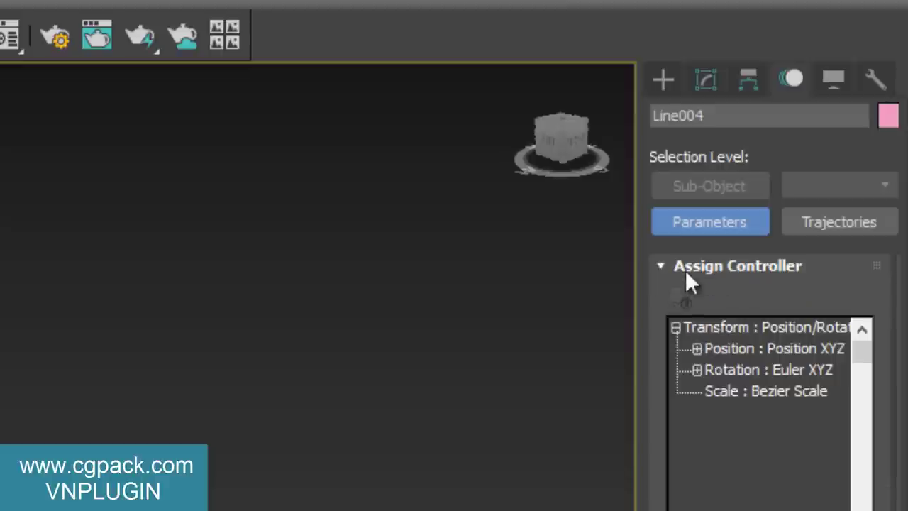
pyautogui.click(734, 348)
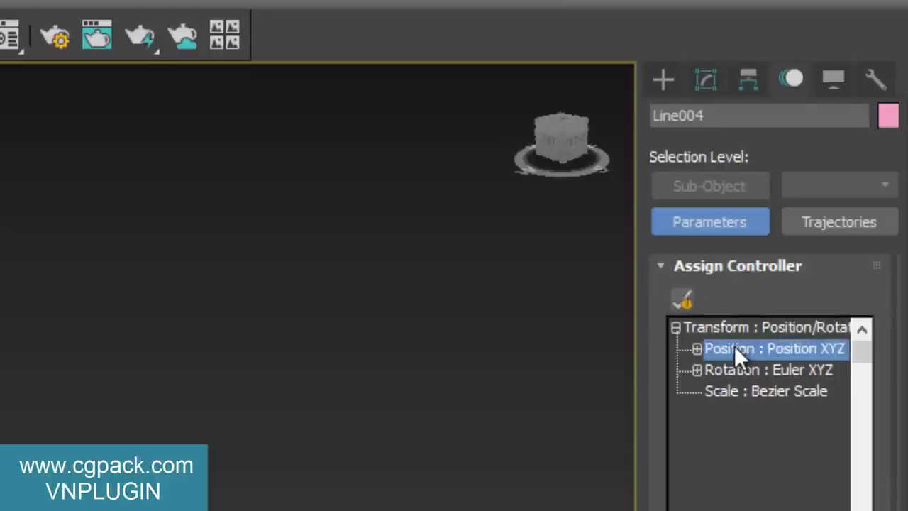
pyautogui.click(682, 299)
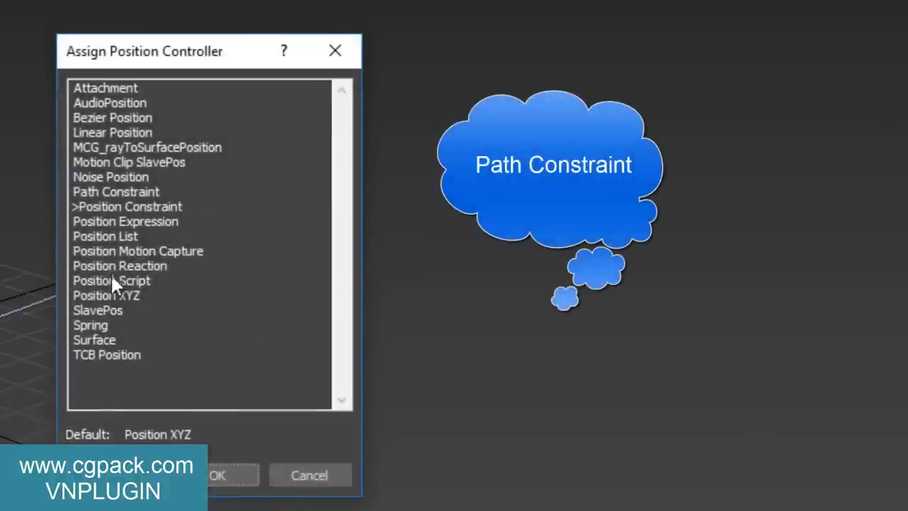
pyautogui.click(100, 194)
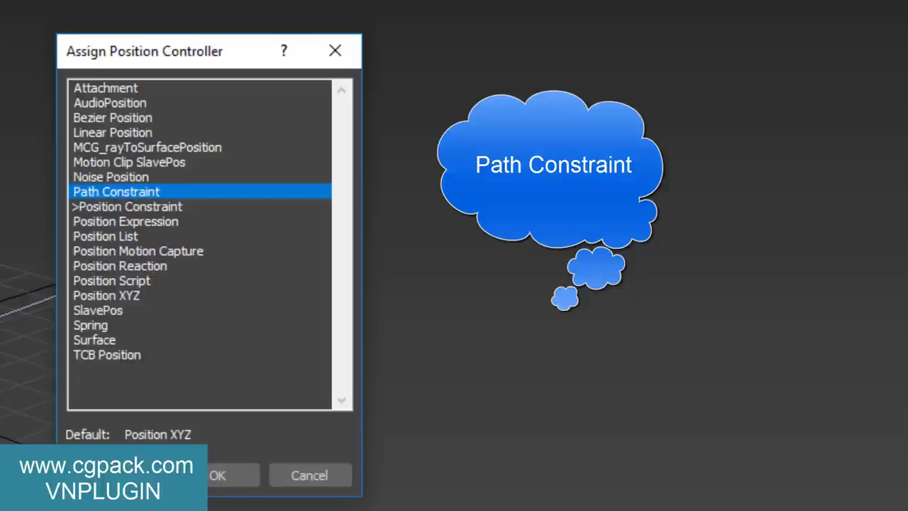
pyautogui.click(238, 436)
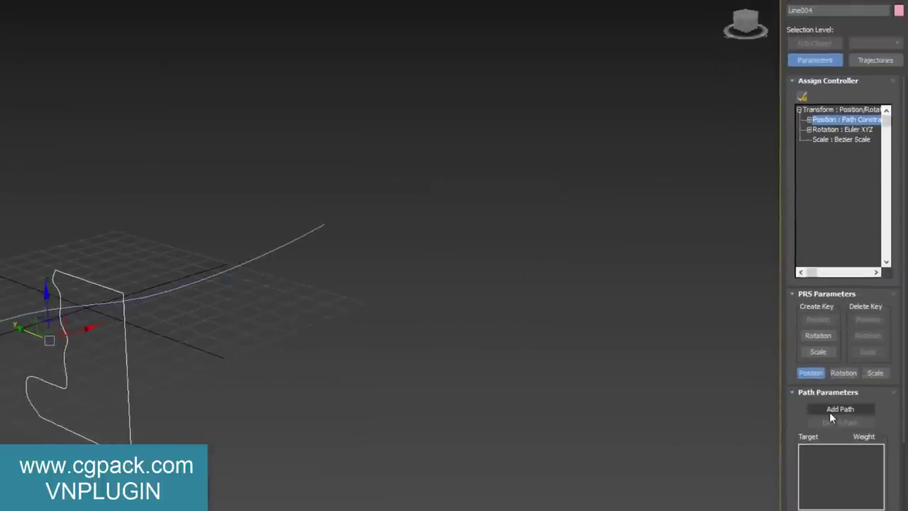
# Use Line003 as the path with Follow enabled, and scrub the timeline to preview
pyautogui.click(830, 409)
pyautogui.click(222, 273)
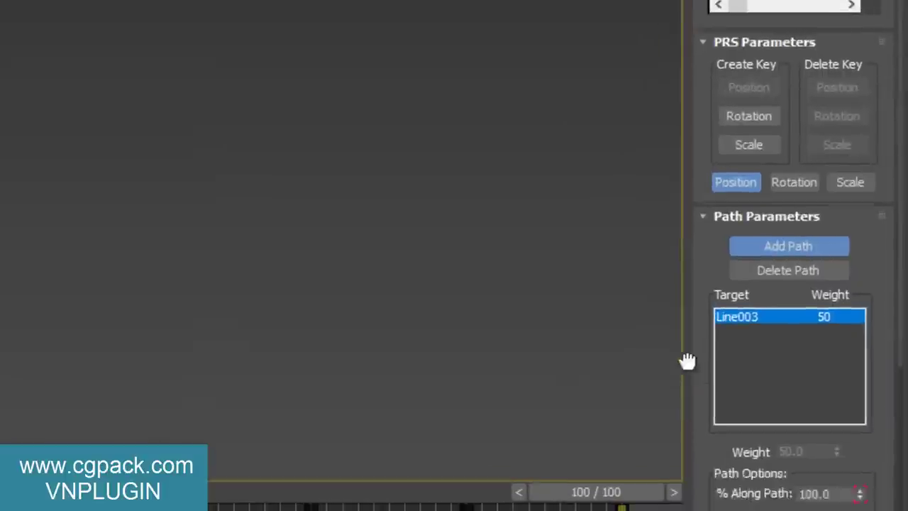
pyautogui.moveTo(684, 425); pyautogui.dragTo(693, 158)
pyautogui.click(756, 46)
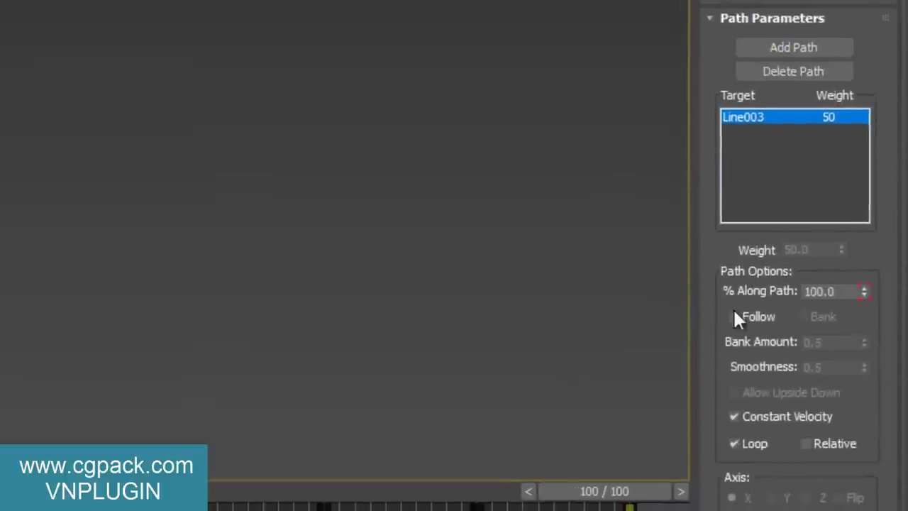
pyautogui.click(728, 314)
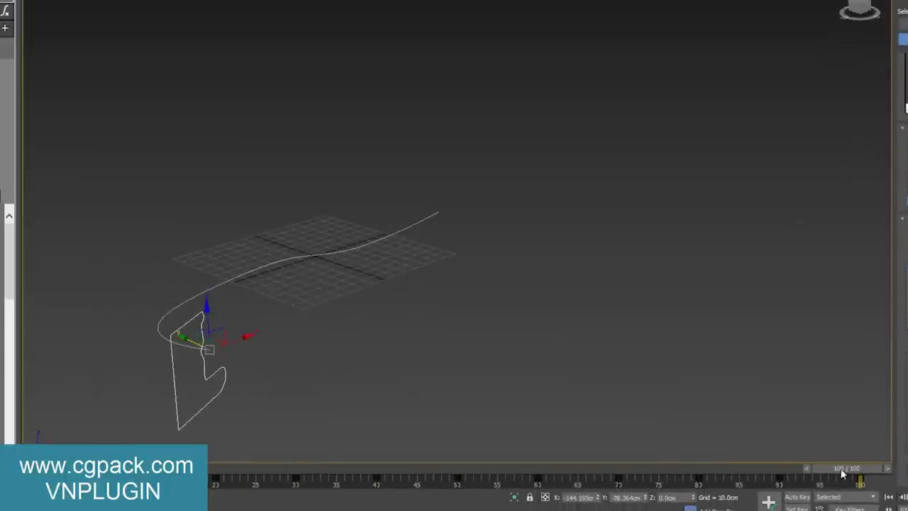
pyautogui.moveTo(842, 474)
pyautogui.mouseDown()
pyautogui.moveTo(383, 460)
pyautogui.moveTo(209, 461)
pyautogui.moveTo(799, 476)
pyautogui.moveTo(213, 469)
pyautogui.mouseUp()
pyautogui.moveTo(590, 267)
pyautogui.keyDown('alt'); pyautogui.mouseDown(button='middle')
pyautogui.moveTo(462, 264)
pyautogui.moveTo(447, 277)
pyautogui.moveTo(586, 314)
pyautogui.mouseUp(button='middle'); pyautogui.keyUp('alt')
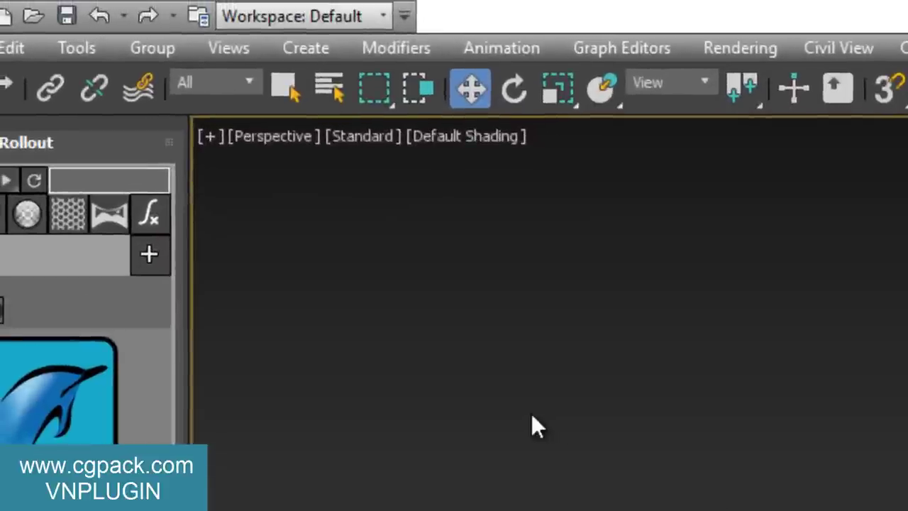
# Snapshot the profile over frames 0–100 as 20 mesh copies
pyautogui.click(86, 50)
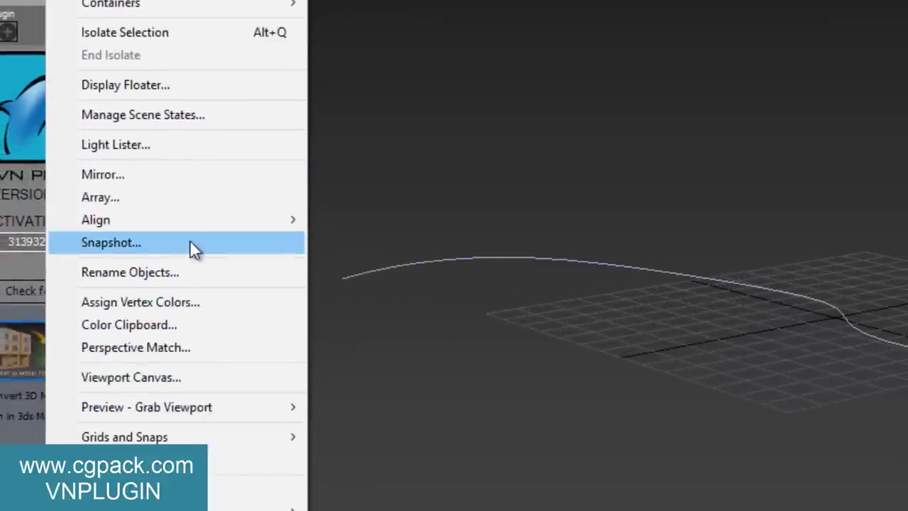
pyautogui.click(190, 241)
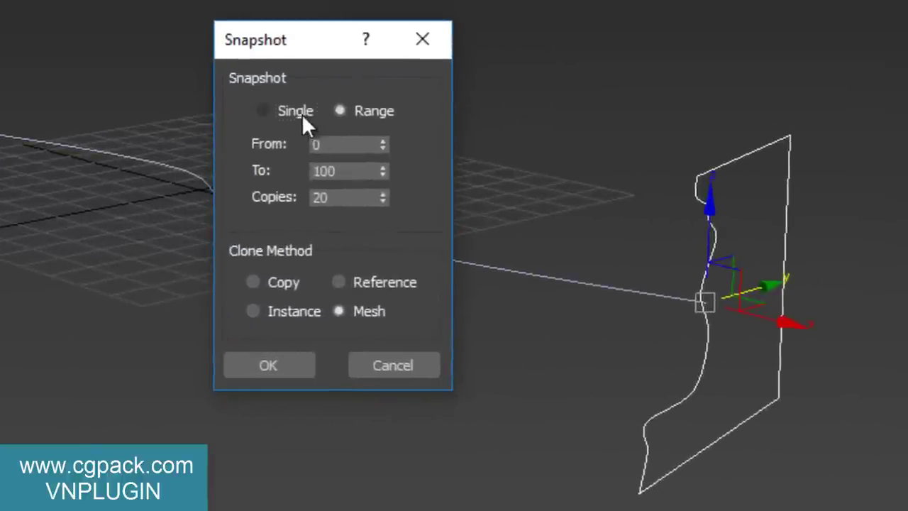
pyautogui.click(301, 114)
pyautogui.click(368, 112)
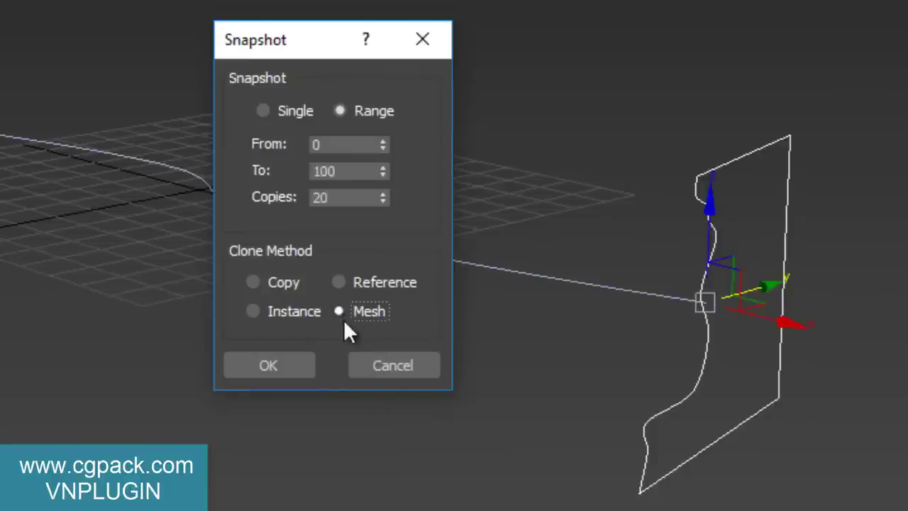
pyautogui.click(265, 363)
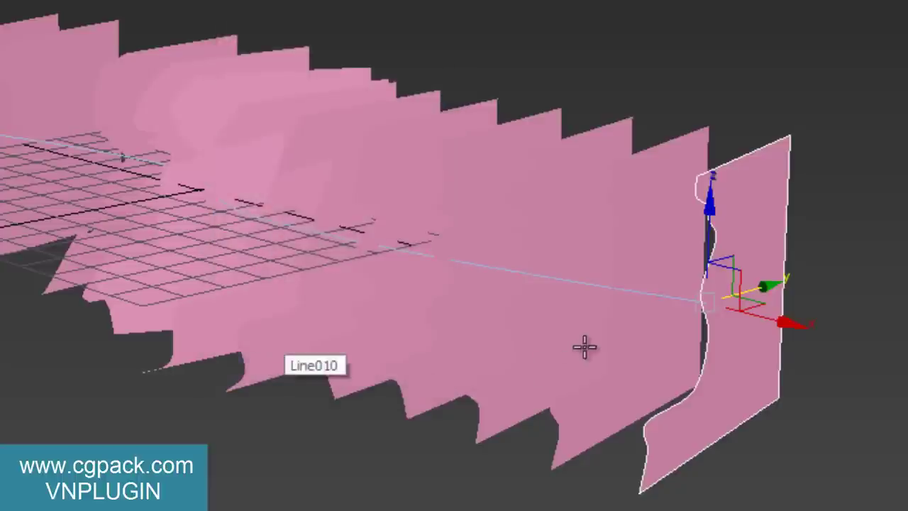
# Hide the original animated profile and bring a slice into the Modify panel
pyautogui.rightClick(705, 298)
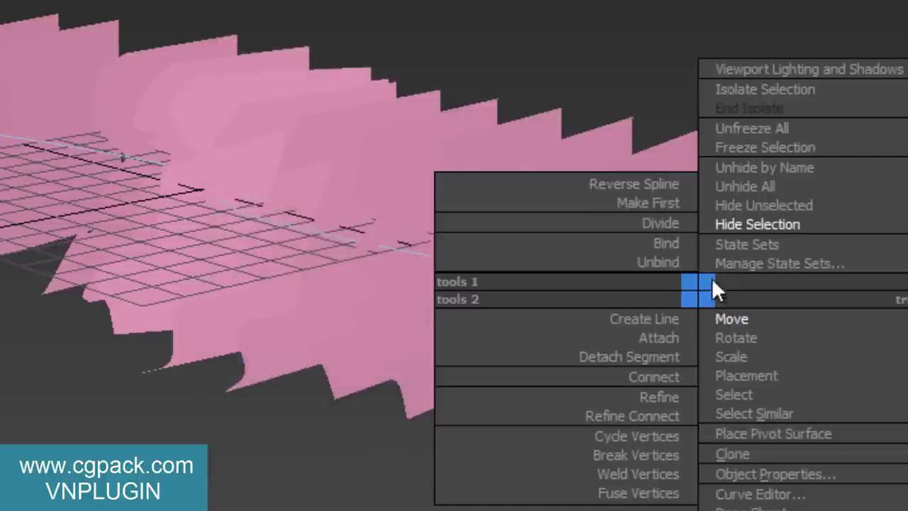
pyautogui.click(729, 224)
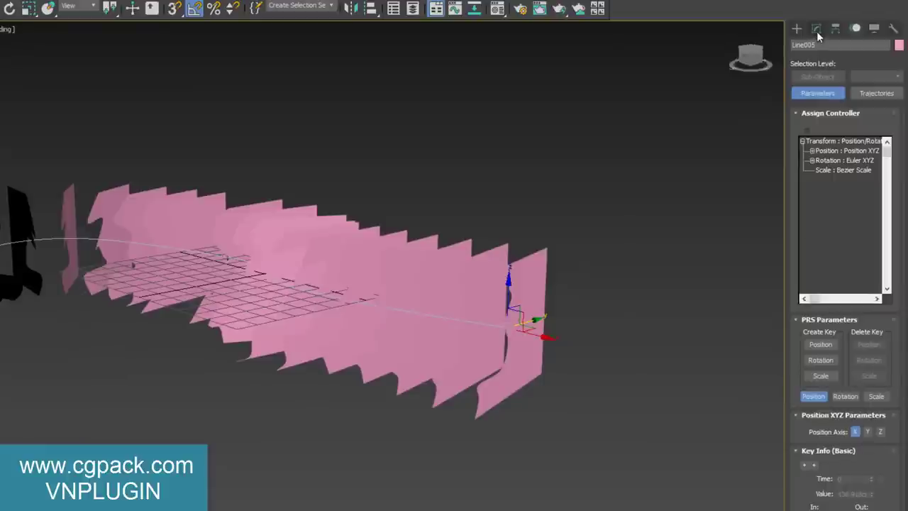
pyautogui.click(816, 31)
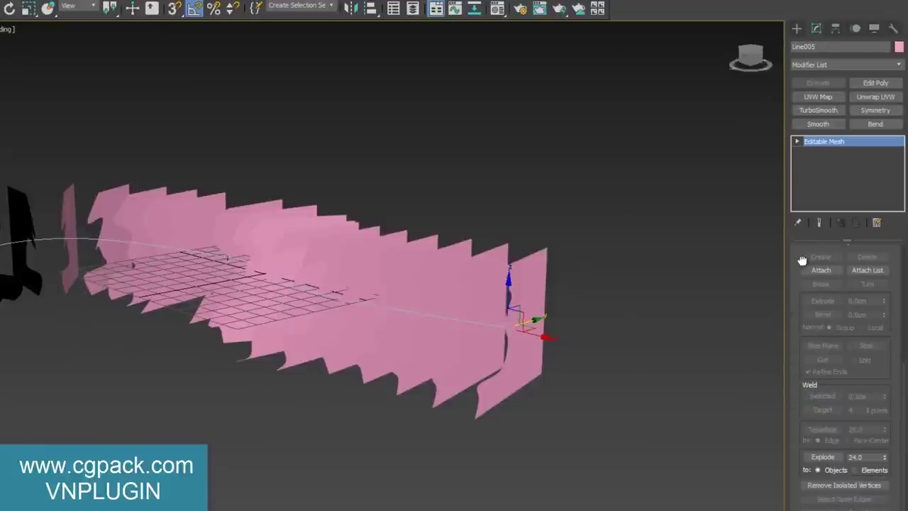
pyautogui.moveTo(801, 260)
pyautogui.mouseDown()
pyautogui.moveTo(806, 476)
pyautogui.moveTo(809, 457)
pyautogui.mouseUp()
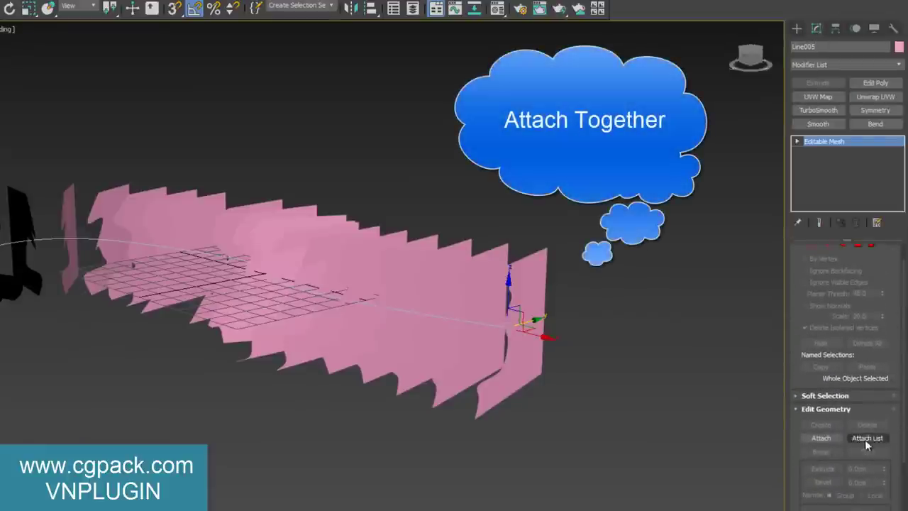
# Attach slices Line006 through Line024 into one mesh and show it with edged faces
pyautogui.click(866, 437)
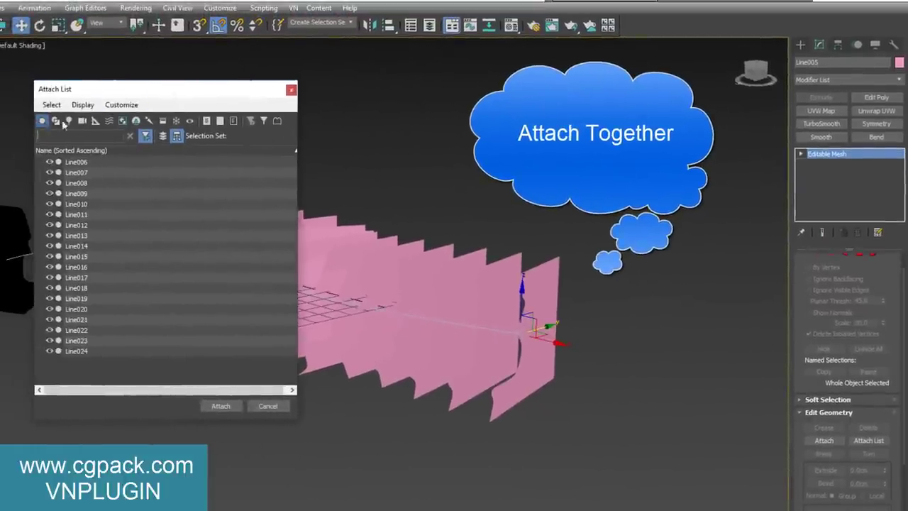
pyautogui.click(220, 124)
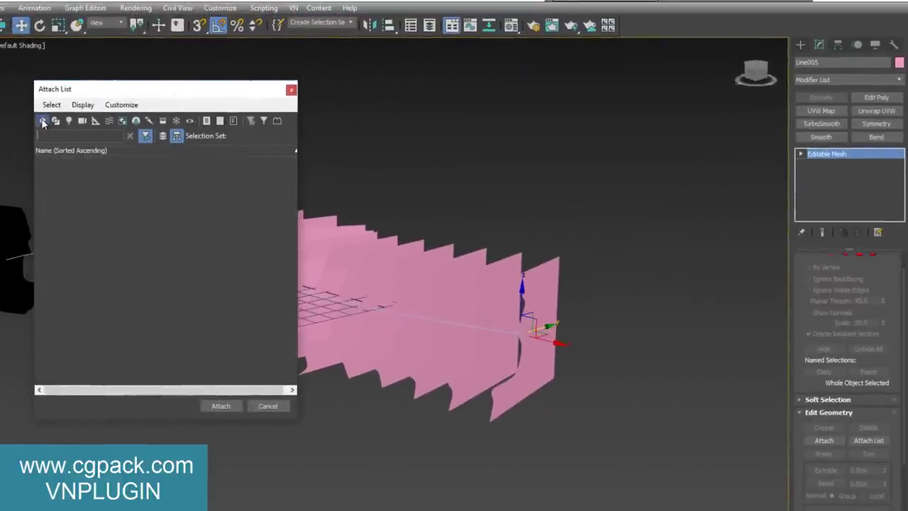
pyautogui.click(42, 120)
pyautogui.click(88, 162)
pyautogui.keyDown('shift'); pyautogui.click(80, 352); pyautogui.keyUp('shift')
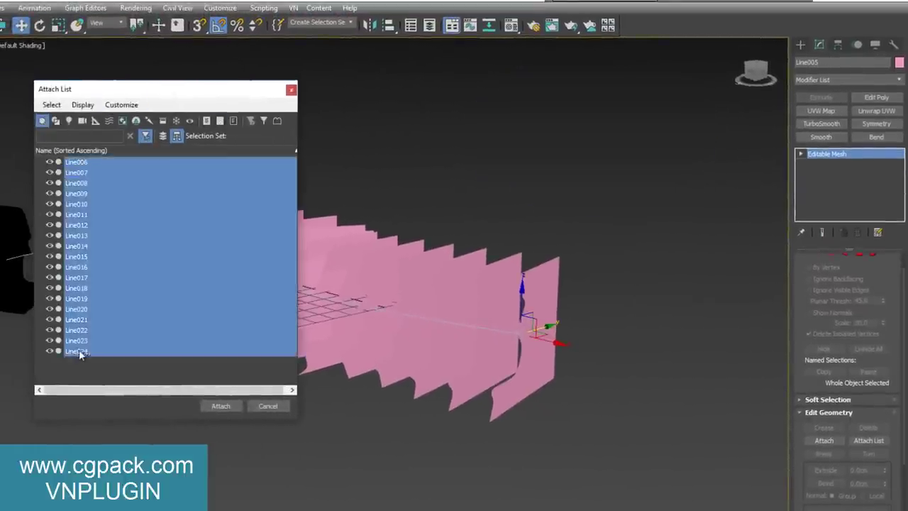
pyautogui.click(221, 406)
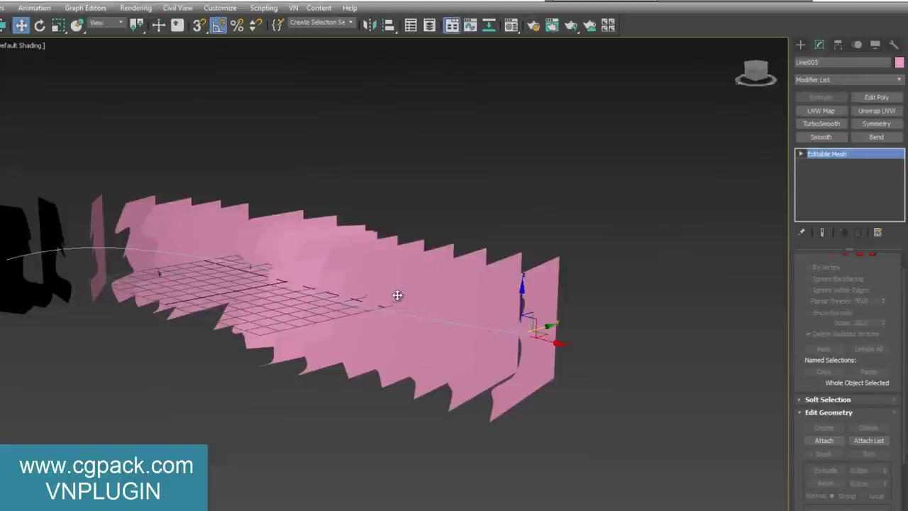
pyautogui.moveTo(398, 295)
pyautogui.keyDown('alt'); pyautogui.mouseDown(button='middle')
pyautogui.moveTo(381, 294)
pyautogui.moveTo(385, 300)
pyautogui.mouseUp(button='middle'); pyautogui.keyUp('alt')
pyautogui.press('F4')
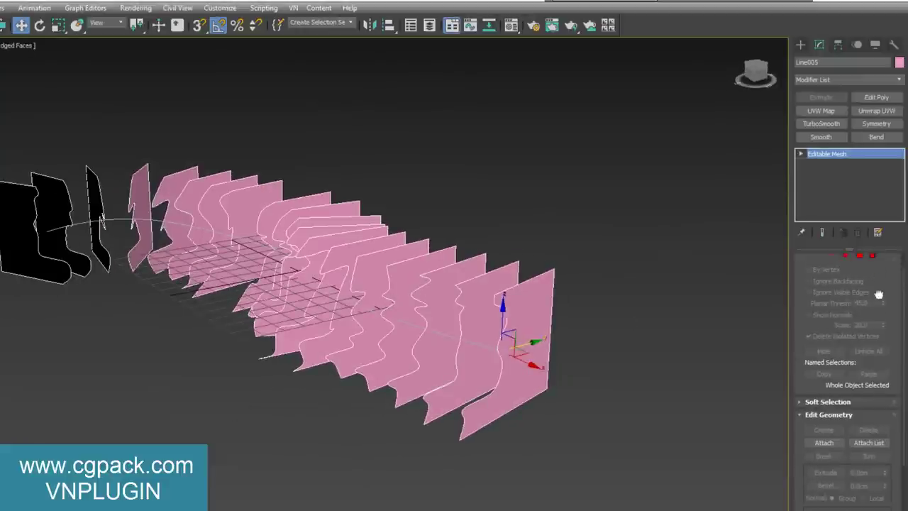
# Select the top edges of the nearest pink panel at Edge level, then maximize the Top view
pyautogui.moveTo(844, 259); pyautogui.dragTo(845, 283)
pyautogui.click(831, 276)
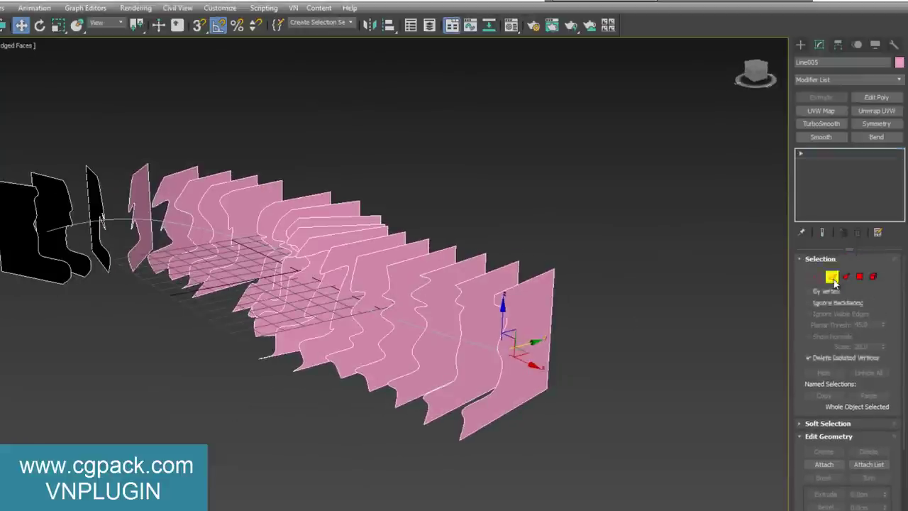
pyautogui.click(547, 282)
pyautogui.scroll(3, 564, 300)
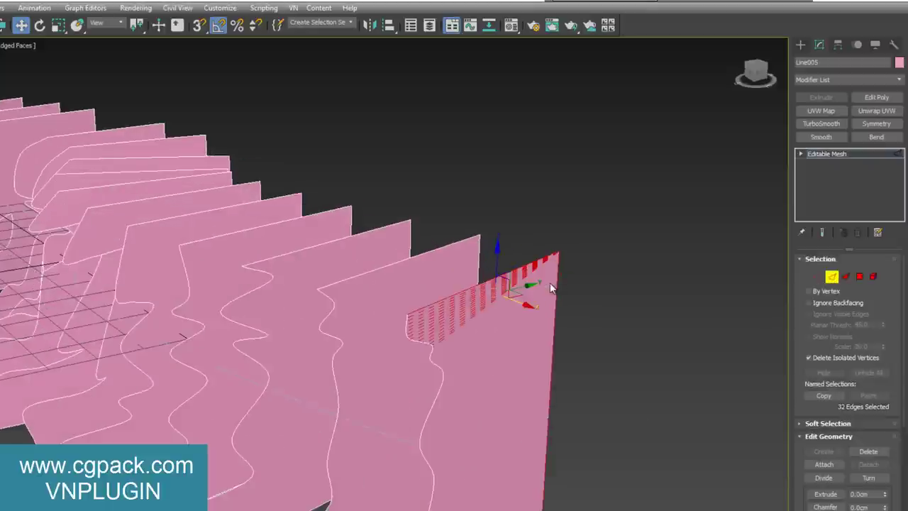
pyautogui.scroll(3, 549, 282)
pyautogui.scroll(2, 567, 255)
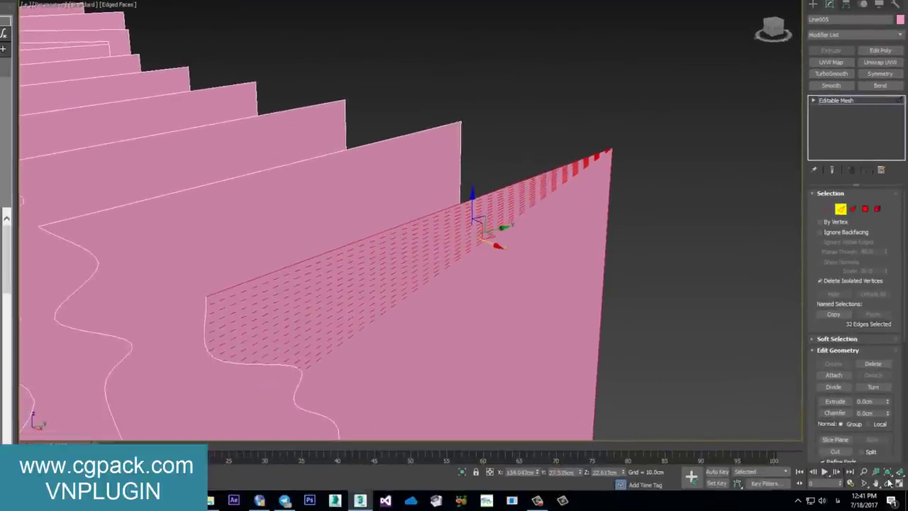
pyautogui.click(887, 484)
pyautogui.click(898, 483)
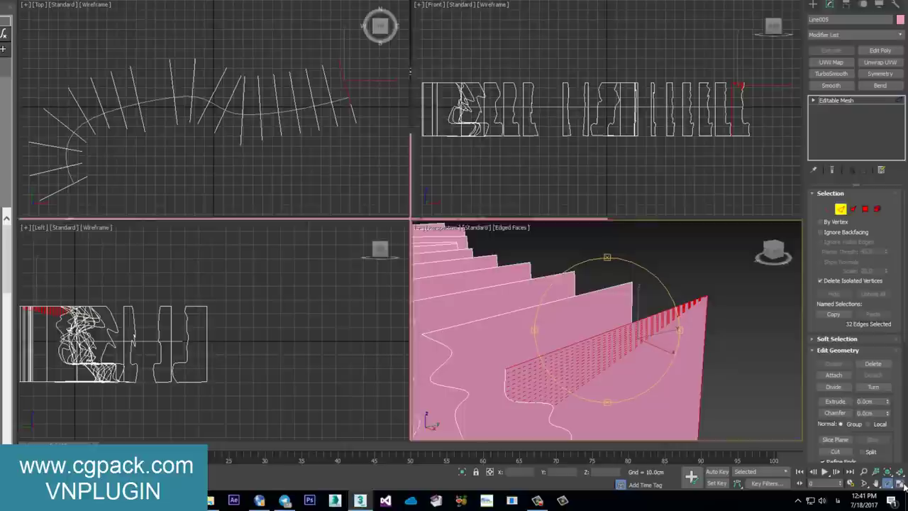
pyautogui.rightClick(324, 170)
pyautogui.hotkey('alt', 'w')
# Add the end slices' edges to the edge selection
pyautogui.keyDown('ctrl'); pyautogui.moveTo(684, 92); pyautogui.dragTo(602, 145); pyautogui.keyUp('ctrl')
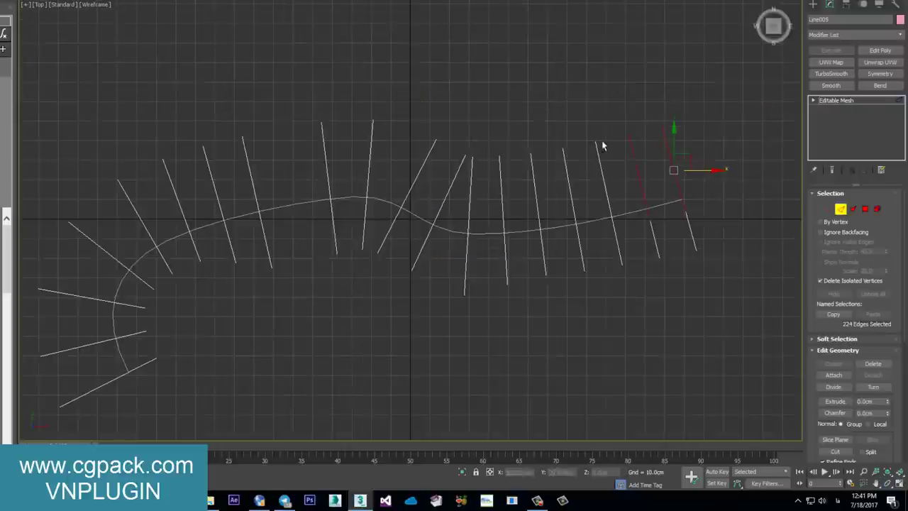
pyautogui.scroll(-3, 148, 329)
pyautogui.hotkey('alt', 'w')
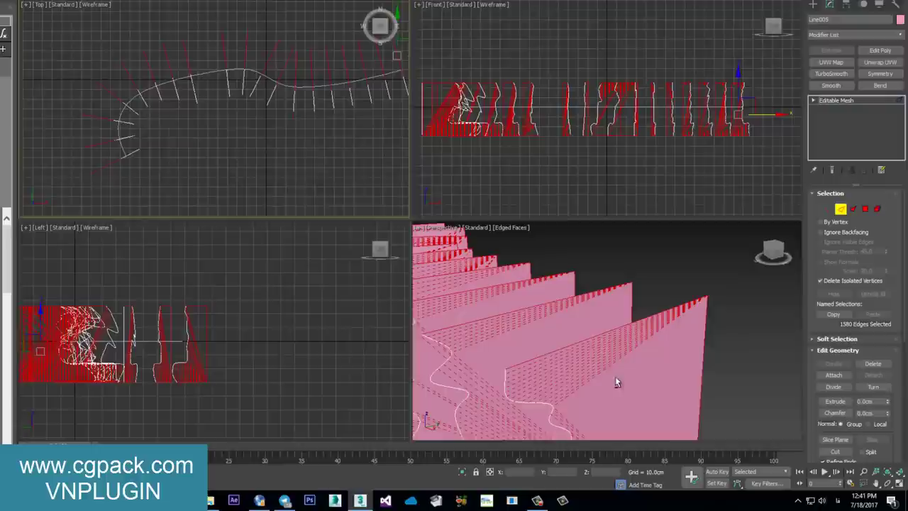
pyautogui.middleClick(527, 339)
pyautogui.hotkey('alt', 'w')
pyautogui.keyDown('alt'); pyautogui.moveTo(526, 339); pyautogui.dragTo(524, 221, button='middle'); pyautogui.keyUp('alt')
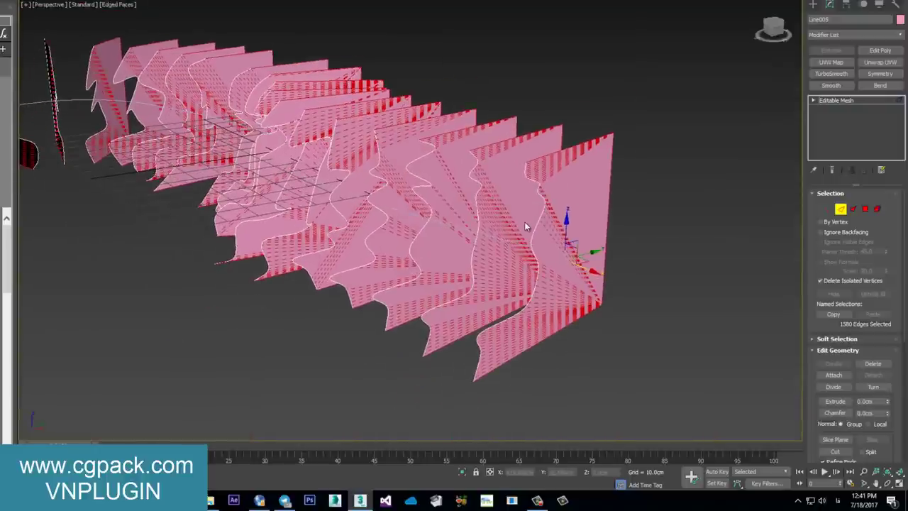
pyautogui.keyDown('alt'); pyautogui.moveTo(389, 267); pyautogui.dragTo(443, 249, button='middle'); pyautogui.keyUp('alt')
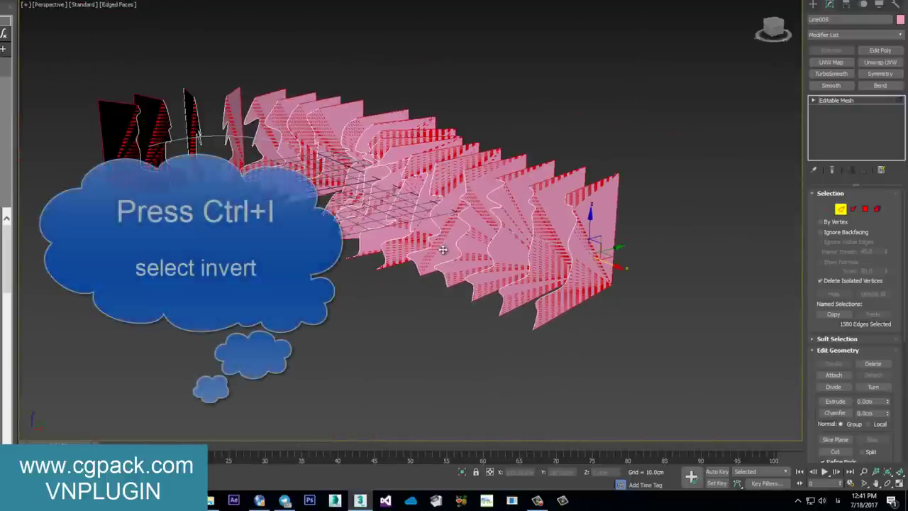
# Invert the edge selection and create a new spline shape from the panel edges
pyautogui.hotkey('ctrl', 'i')
pyautogui.scroll(2, 394, 205)
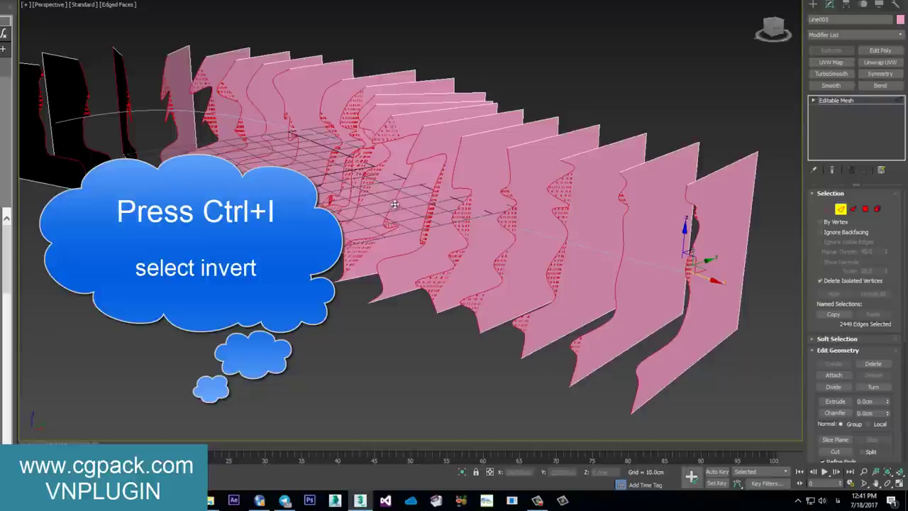
pyautogui.scroll(2, 415, 203)
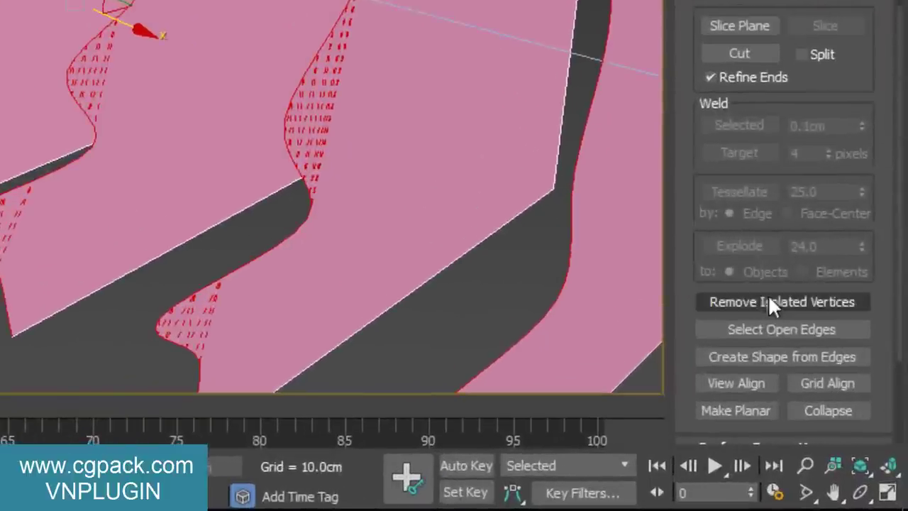
pyautogui.click(811, 328)
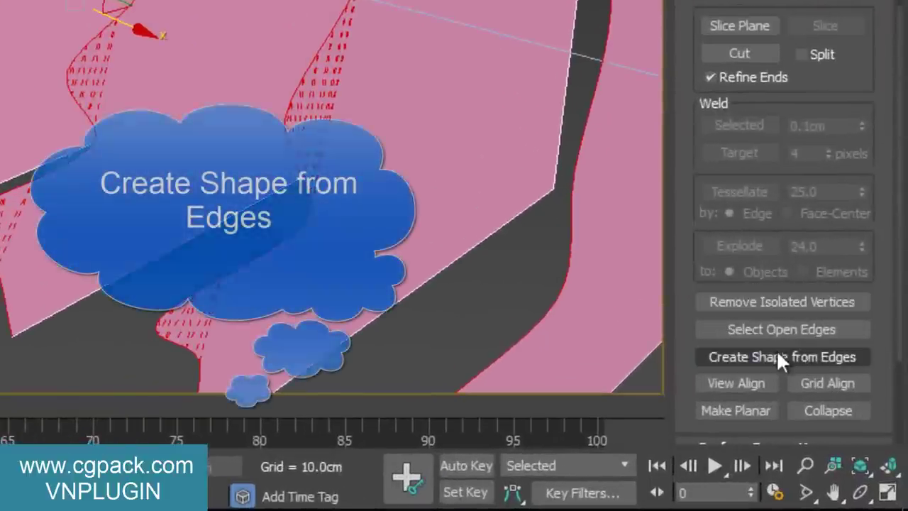
pyautogui.moveTo(685, 318); pyautogui.dragTo(675, 102)
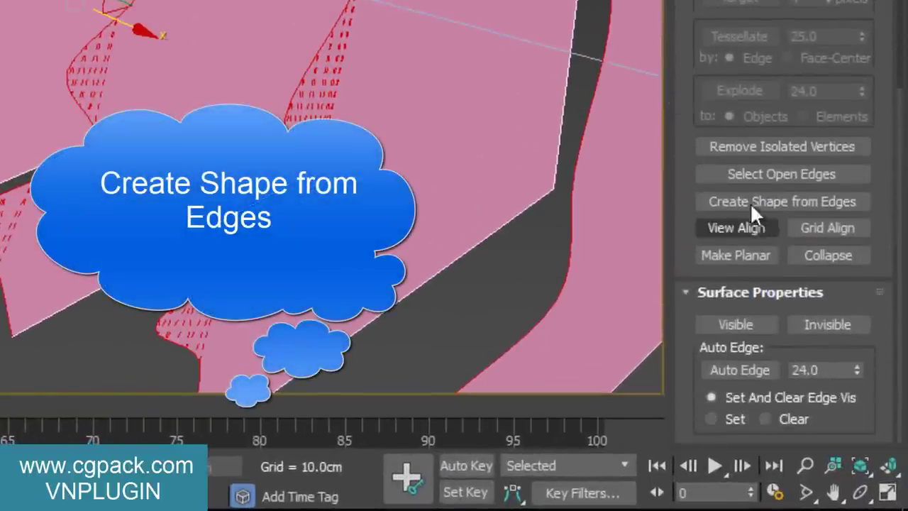
pyautogui.click(824, 202)
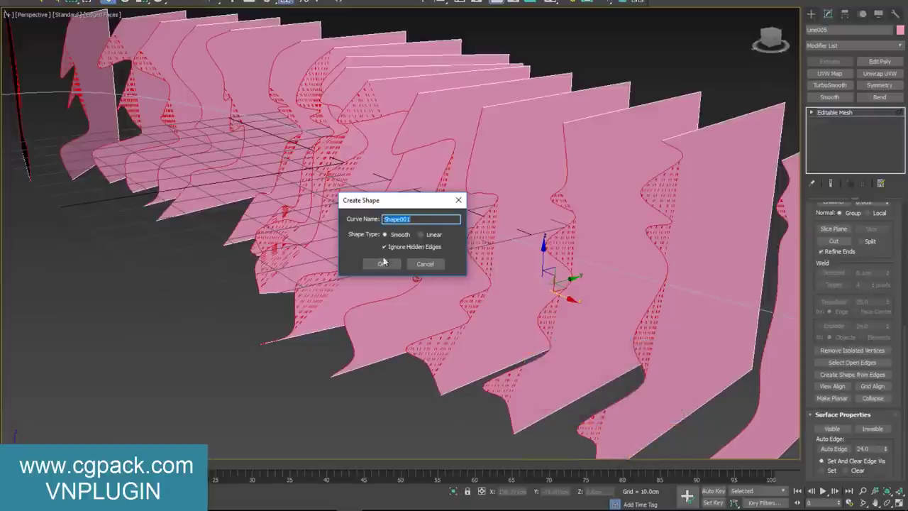
pyautogui.click(383, 262)
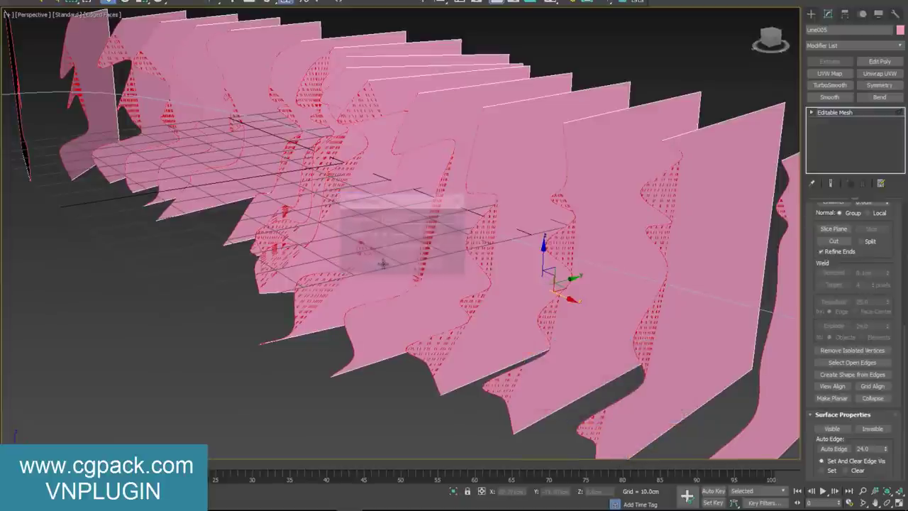
# Delete the pink panel mesh and select the new Shape001 profile curves
pyautogui.click(823, 112)
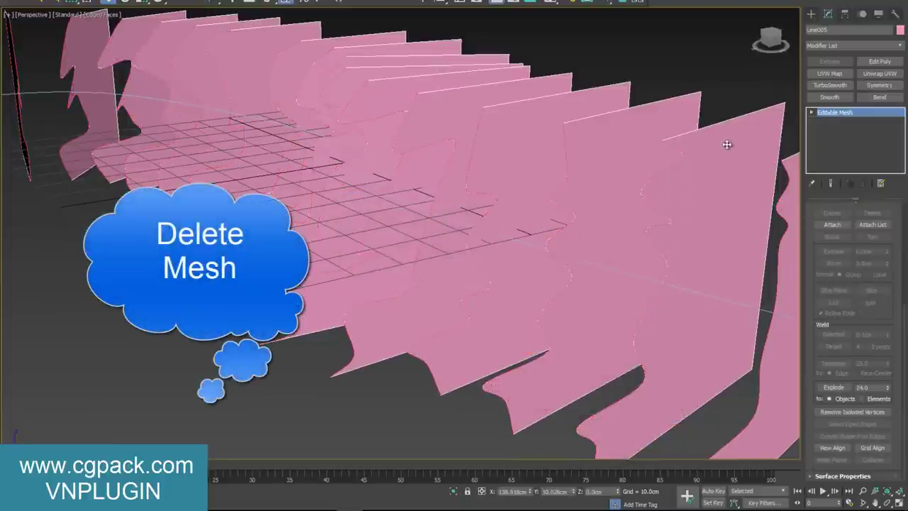
pyautogui.press('Delete')
pyautogui.click(643, 188)
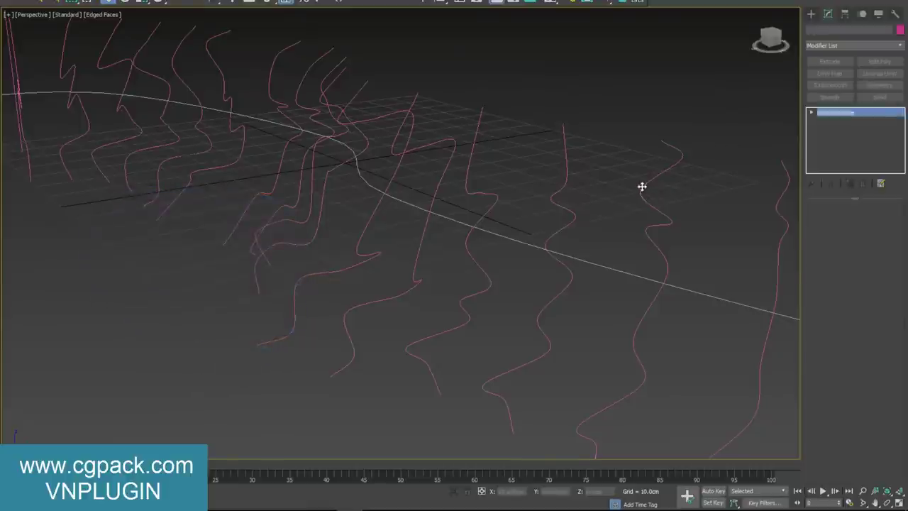
pyautogui.press('z')
pyautogui.moveTo(641, 188)
pyautogui.keyDown('alt'); pyautogui.mouseDown(button='middle')
pyautogui.moveTo(560, 202)
pyautogui.moveTo(591, 203)
pyautogui.moveTo(555, 178)
pyautogui.moveTo(564, 178)
pyautogui.mouseUp(button='middle'); pyautogui.keyUp('alt')
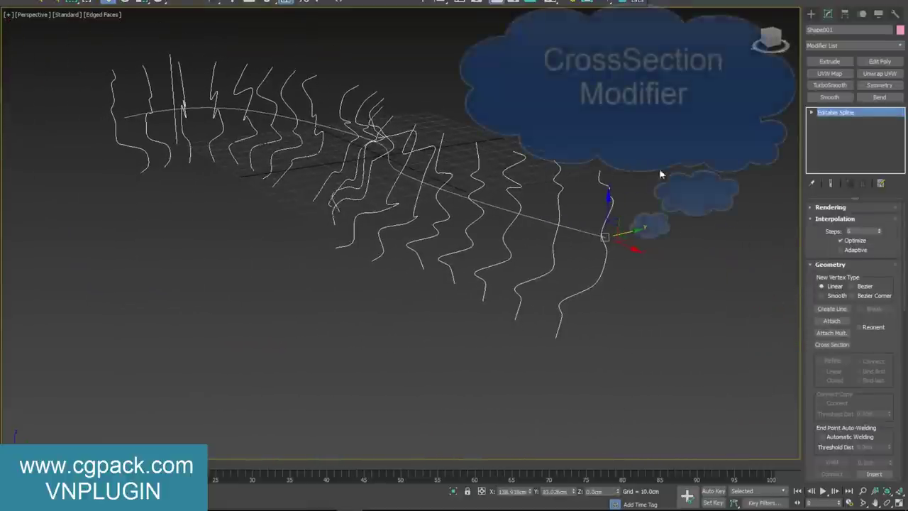
# Add a CrossSection modifier to Shape001, checking the Spline level before returning to CrossSection
pyautogui.click(900, 46)
pyautogui.scroll(-3, 901, 106)
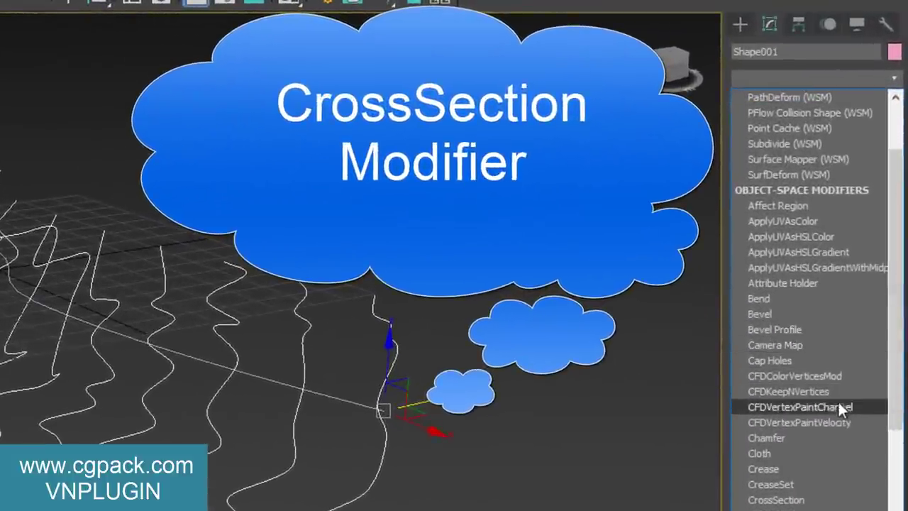
pyautogui.click(794, 429)
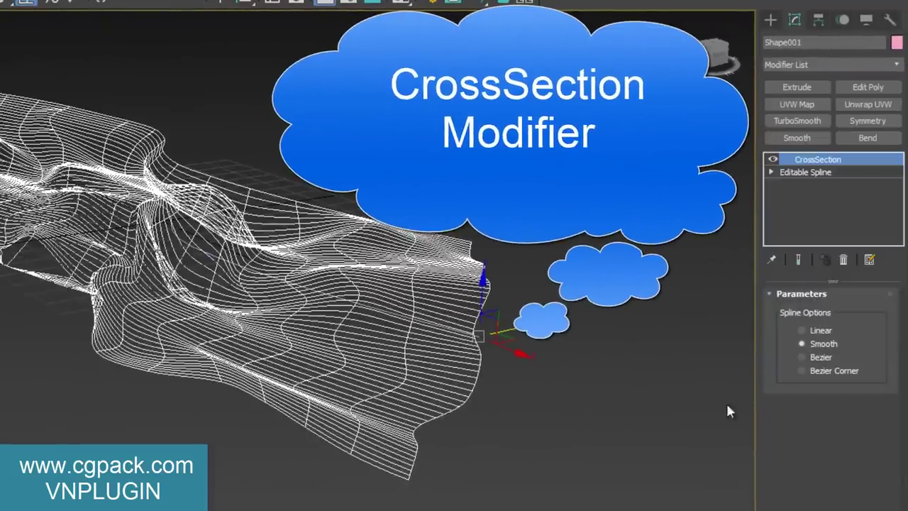
pyautogui.moveTo(728, 410)
pyautogui.keyDown('alt'); pyautogui.mouseDown(button='middle')
pyautogui.moveTo(362, 314)
pyautogui.moveTo(469, 306)
pyautogui.moveTo(531, 277)
pyautogui.moveTo(565, 281)
pyautogui.moveTo(785, 134)
pyautogui.mouseUp(button='middle'); pyautogui.keyUp('alt')
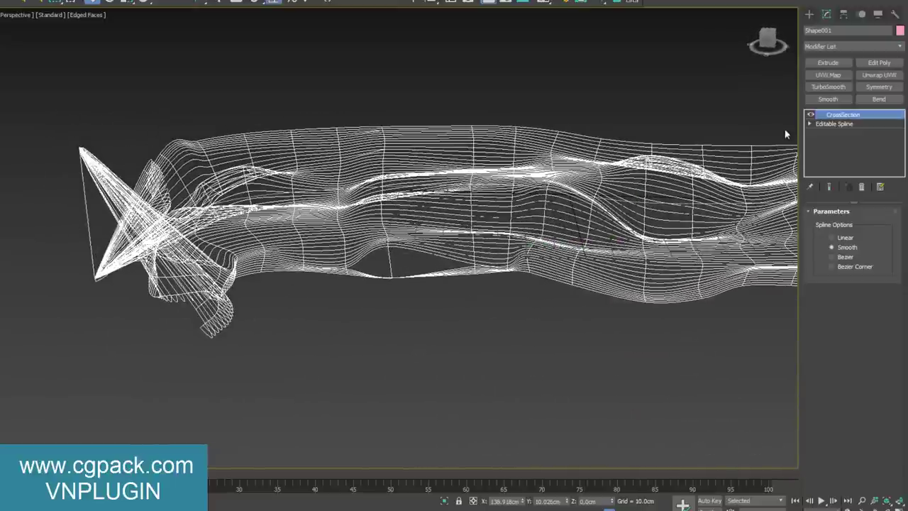
pyautogui.click(829, 151)
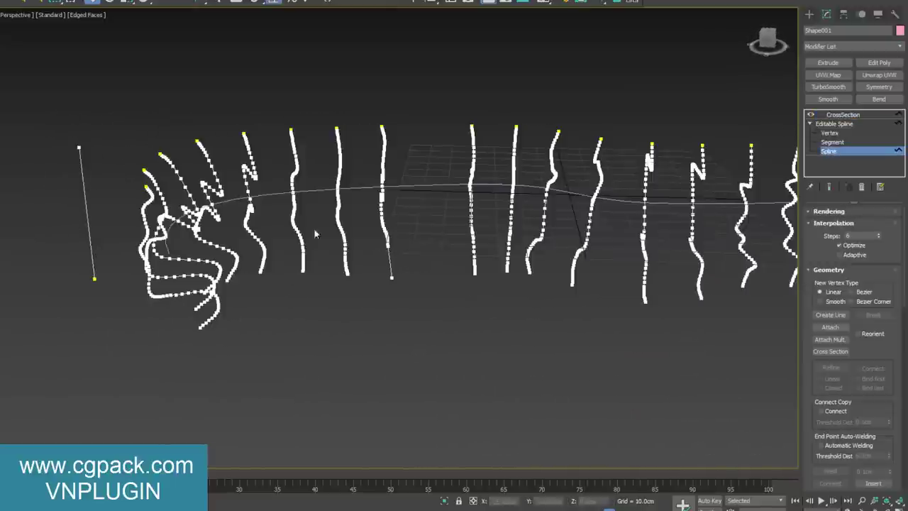
pyautogui.keyDown('alt'); pyautogui.moveTo(275, 238); pyautogui.dragTo(94, 262, button='middle'); pyautogui.keyUp('alt')
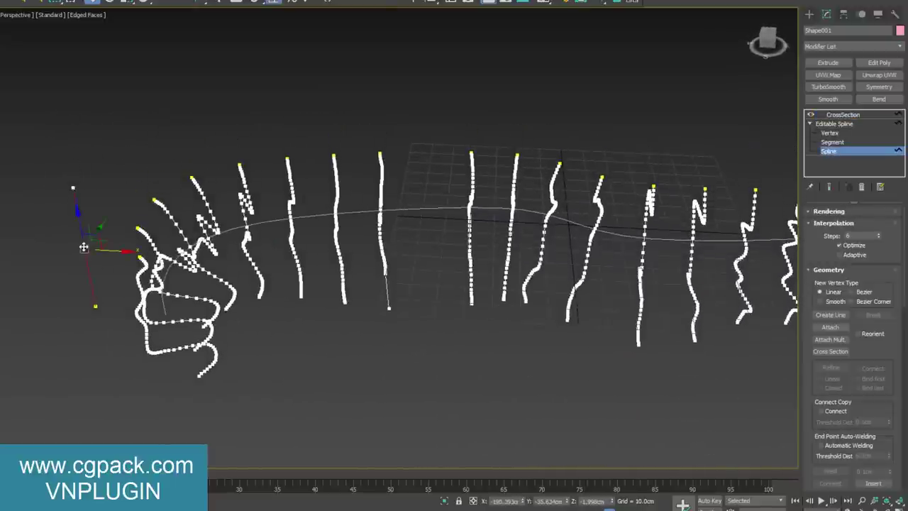
pyautogui.click(842, 114)
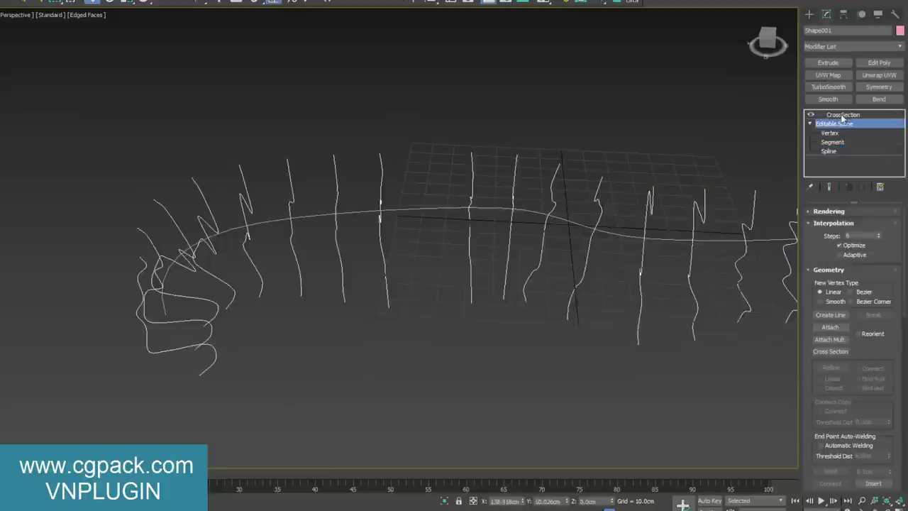
pyautogui.moveTo(454, 213)
pyautogui.keyDown('alt'); pyautogui.mouseDown(button='middle')
pyautogui.moveTo(504, 203)
pyautogui.moveTo(492, 226)
pyautogui.moveTo(492, 189)
pyautogui.moveTo(496, 201)
pyautogui.moveTo(541, 207)
pyautogui.mouseUp(button='middle'); pyautogui.keyUp('alt')
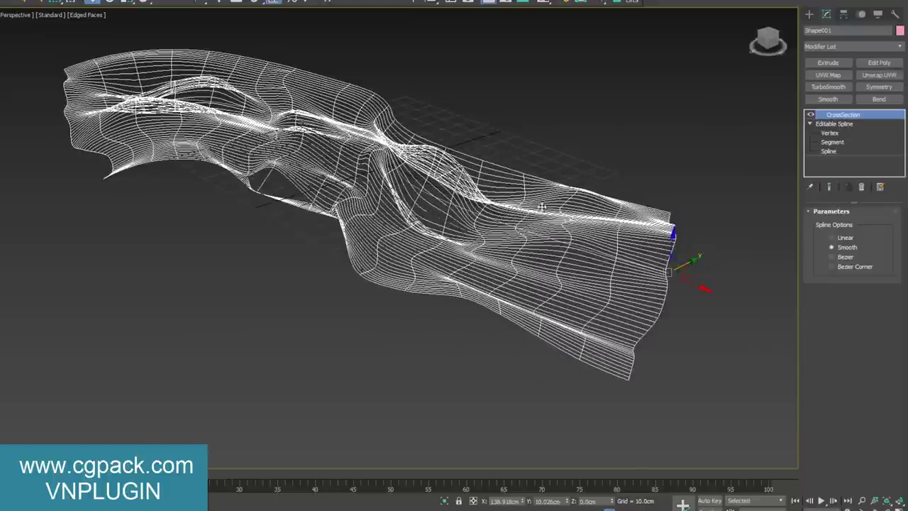
# Apply a Surface modifier to the wireframe cage and flip its normals
pyautogui.click(902, 48)
pyautogui.moveTo(900, 63); pyautogui.dragTo(900, 326)
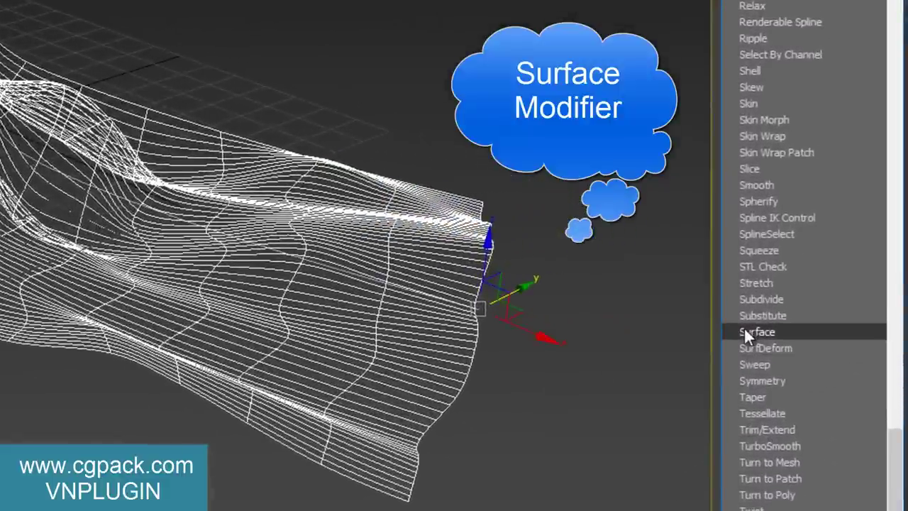
pyautogui.click(744, 327)
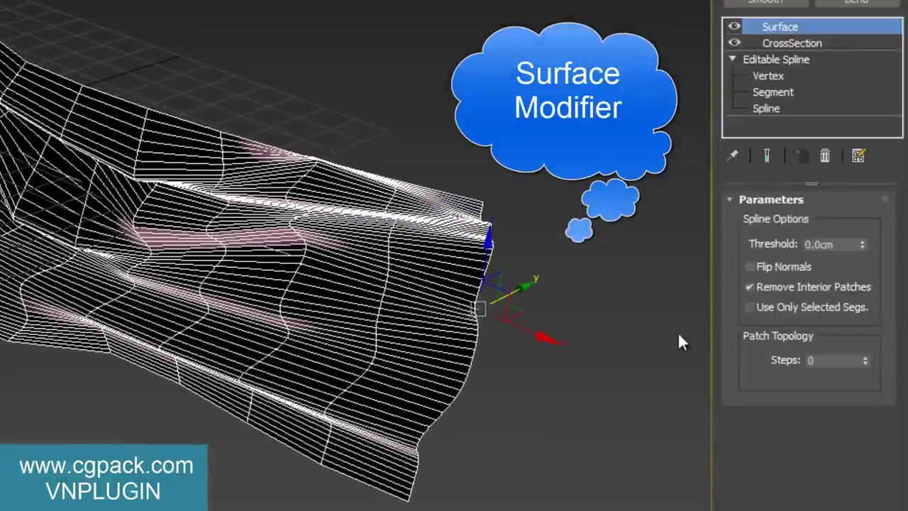
pyautogui.scroll(2, 479, 255)
pyautogui.scroll(2, 375, 278)
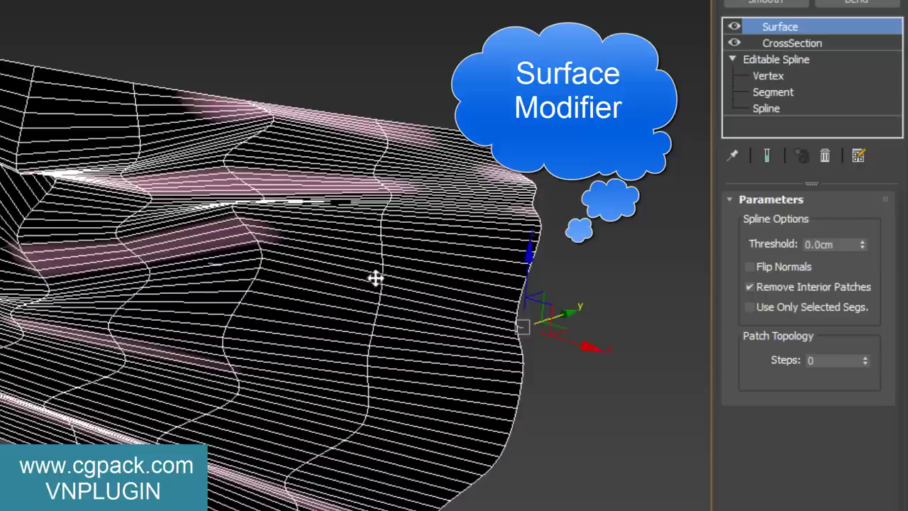
pyautogui.click(750, 266)
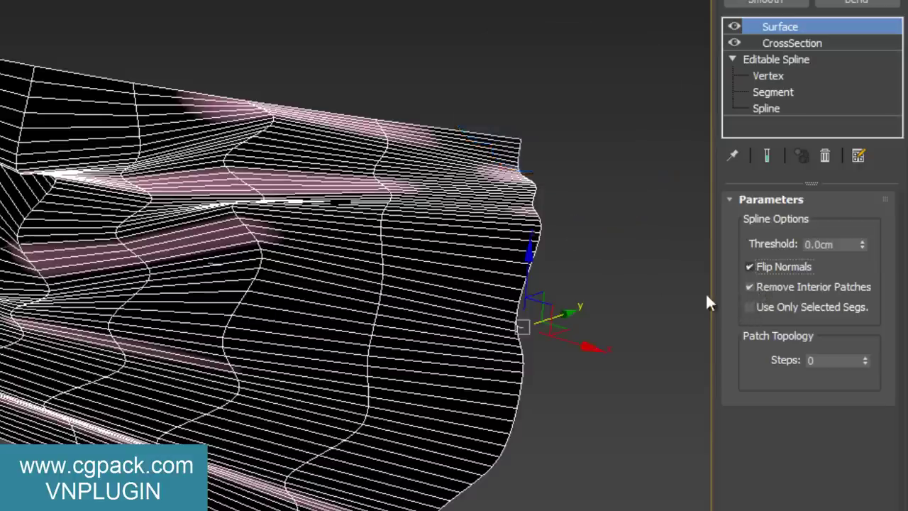
pyautogui.moveTo(151, 281); pyautogui.dragTo(342, 257, button='middle')
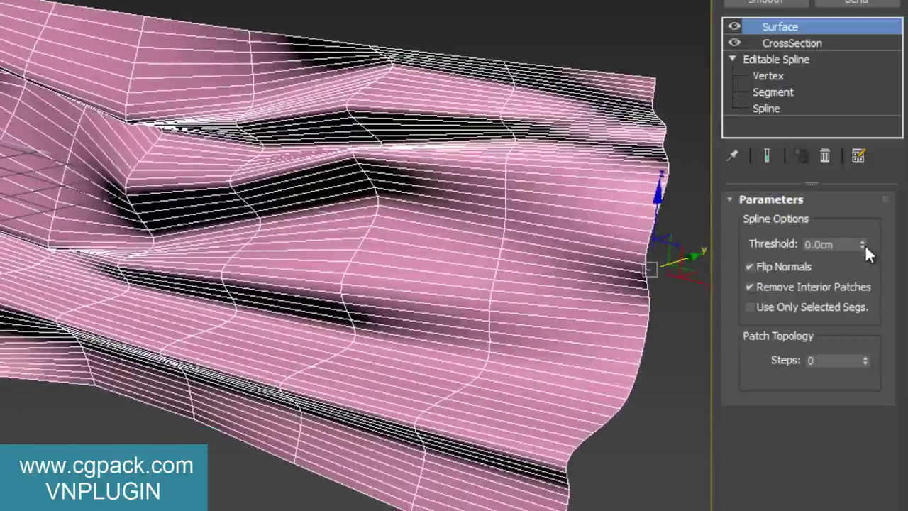
# Set the Surface Threshold to 0 and the patch Steps to 2
pyautogui.moveTo(863, 244); pyautogui.dragTo(861, 224)
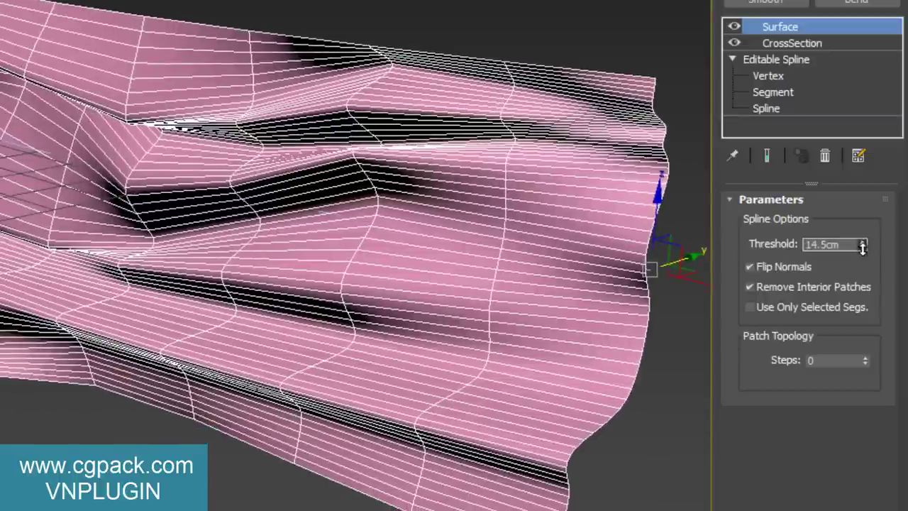
pyautogui.doubleClick(839, 243)
pyautogui.write('0')
pyautogui.press('Return')
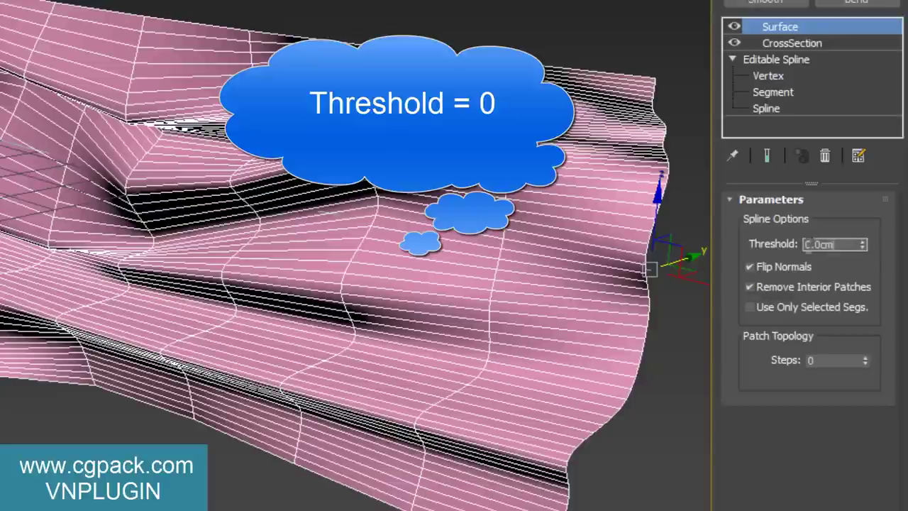
pyautogui.moveTo(345, 319); pyautogui.dragTo(292, 287, button='middle')
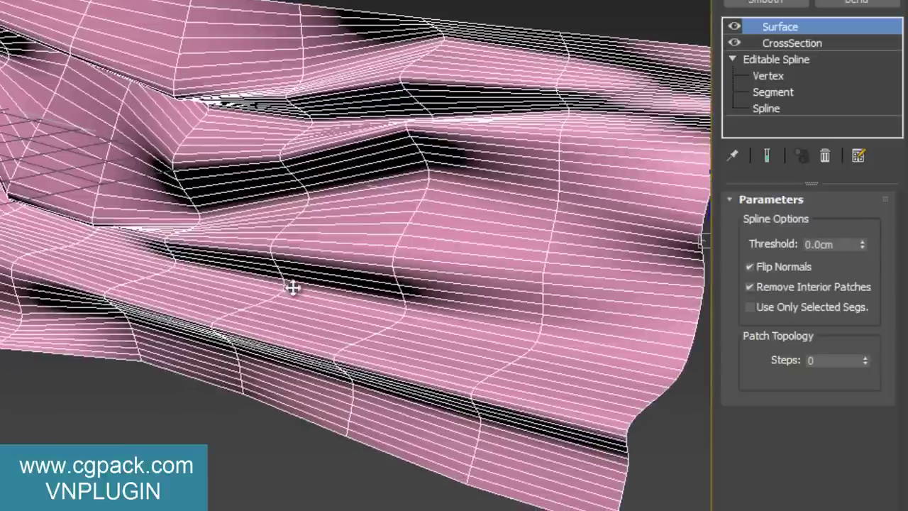
pyautogui.click(865, 356)
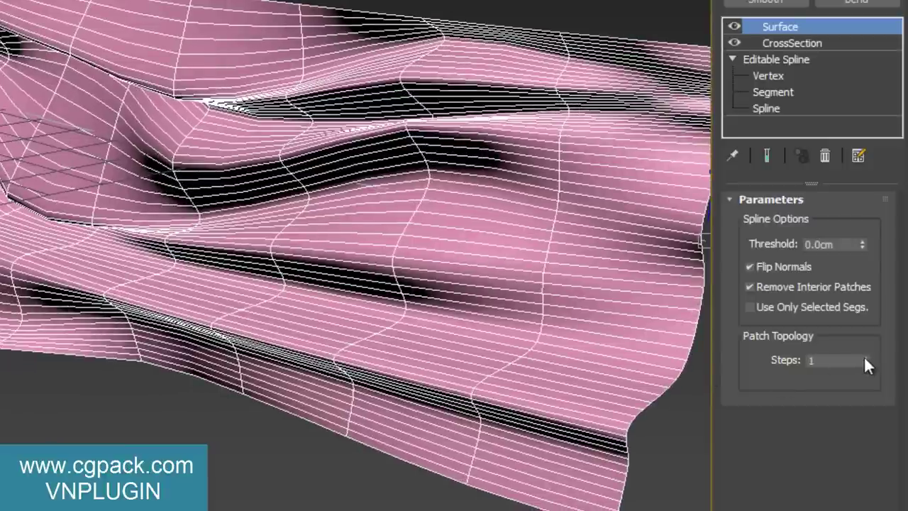
pyautogui.click(865, 357)
pyautogui.scroll(-2, 41, 259)
pyautogui.moveTo(40, 260)
pyautogui.mouseDown(button='middle')
pyautogui.moveTo(115, 263)
pyautogui.moveTo(77, 260)
pyautogui.mouseUp(button='middle')
pyautogui.scroll(2, 158, 245)
pyautogui.scroll(2, 135, 244)
pyautogui.scroll(2, 129, 242)
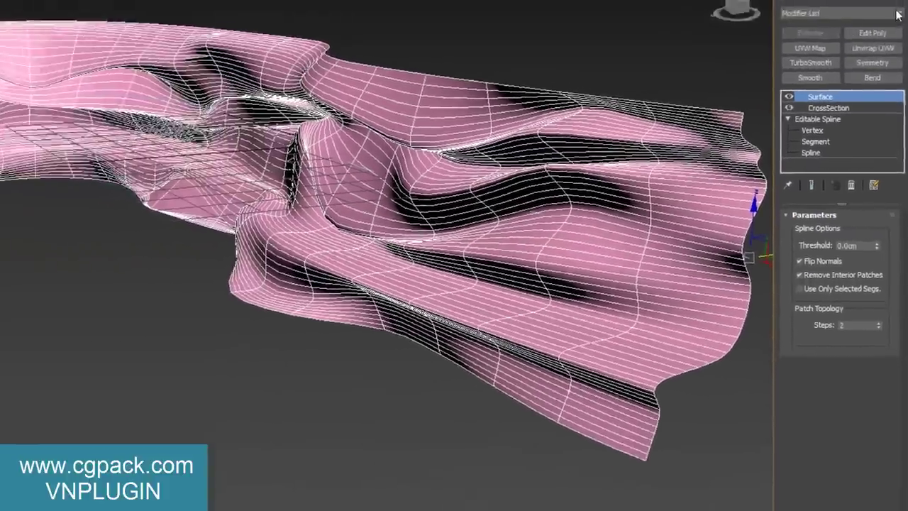
# Apply TurboSmooth to the pink surface and view it in Default Shading without edges
pyautogui.click(898, 44)
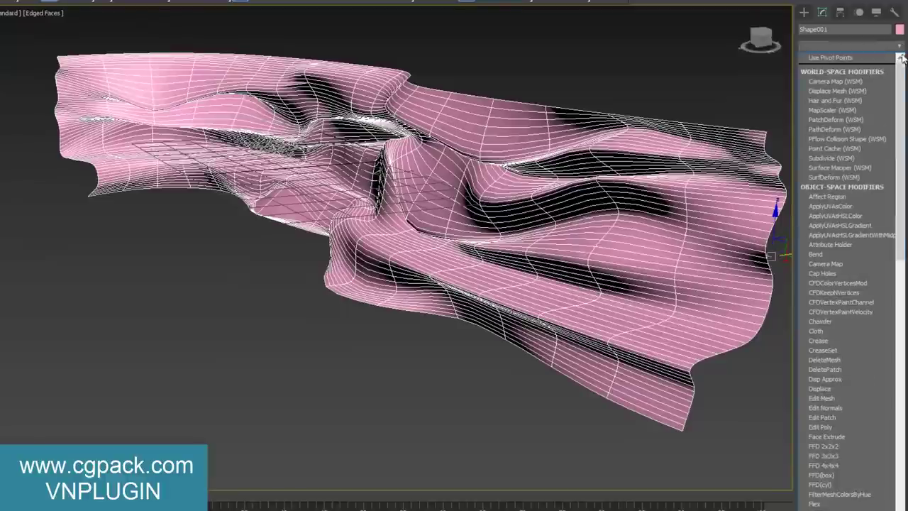
pyautogui.moveTo(903, 85); pyautogui.dragTo(901, 355)
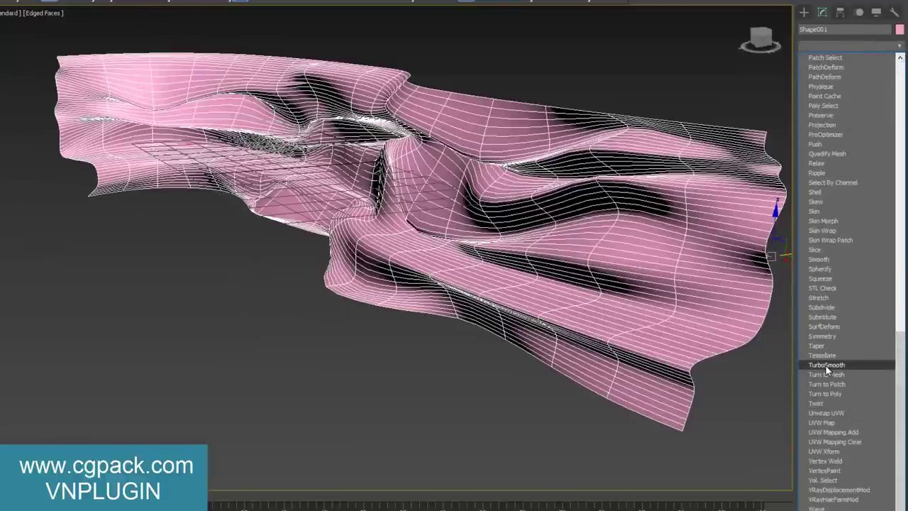
pyautogui.click(826, 365)
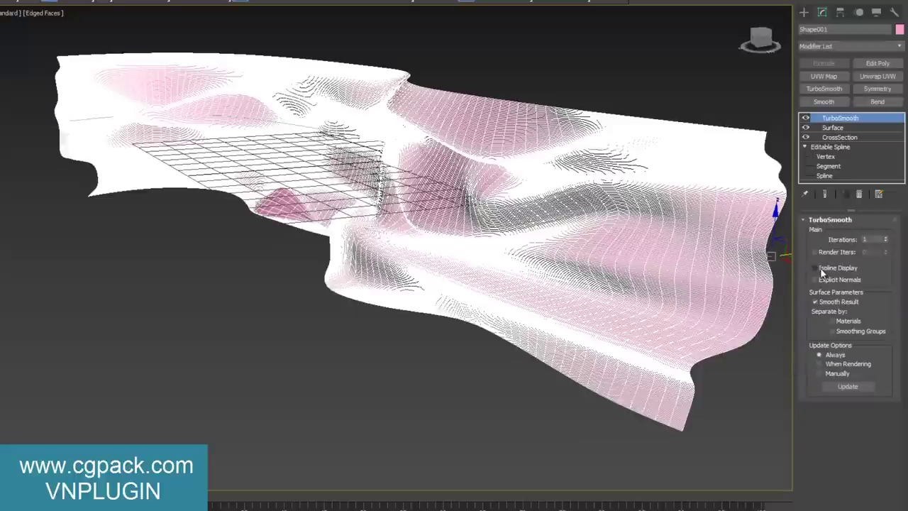
pyautogui.moveTo(688, 290)
pyautogui.keyDown('alt'); pyautogui.mouseDown(button='middle')
pyautogui.moveTo(617, 305)
pyautogui.moveTo(713, 259)
pyautogui.mouseUp(button='middle'); pyautogui.keyUp('alt')
pyautogui.click(733, 276)
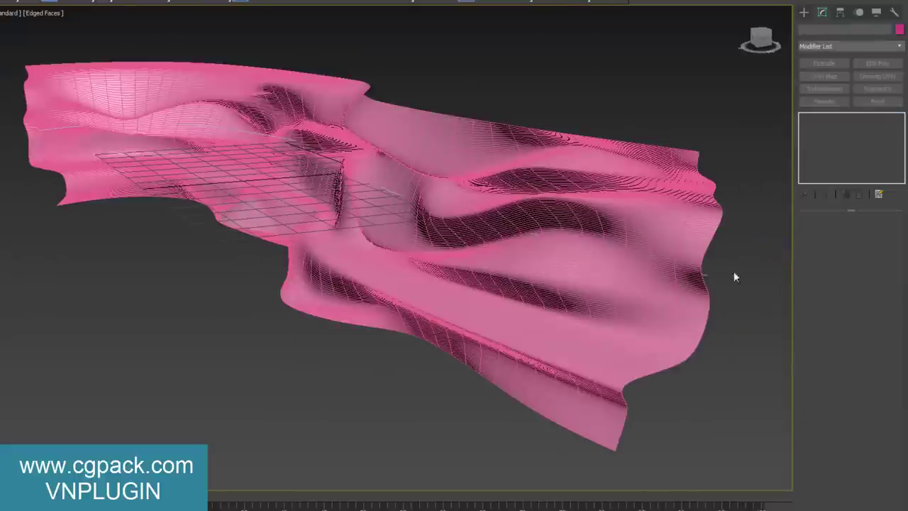
pyautogui.press('F4')
pyautogui.moveTo(541, 324)
pyautogui.keyDown('alt'); pyautogui.mouseDown(button='middle')
pyautogui.moveTo(580, 319)
pyautogui.moveTo(385, 320)
pyautogui.moveTo(468, 309)
pyautogui.moveTo(434, 267)
pyautogui.moveTo(361, 263)
pyautogui.moveTo(361, 252)
pyautogui.moveTo(513, 258)
pyautogui.moveTo(486, 241)
pyautogui.moveTo(588, 255)
pyautogui.moveTo(580, 258)
pyautogui.moveTo(600, 227)
pyautogui.moveTo(479, 230)
pyautogui.moveTo(462, 253)
pyautogui.moveTo(368, 265)
pyautogui.moveTo(370, 298)
pyautogui.moveTo(387, 300)
pyautogui.mouseUp(button='middle'); pyautogui.keyUp('alt')
pyautogui.scroll(5, 497, 253)
pyautogui.scroll(-2, 486, 242)
pyautogui.scroll(-3, 489, 252)
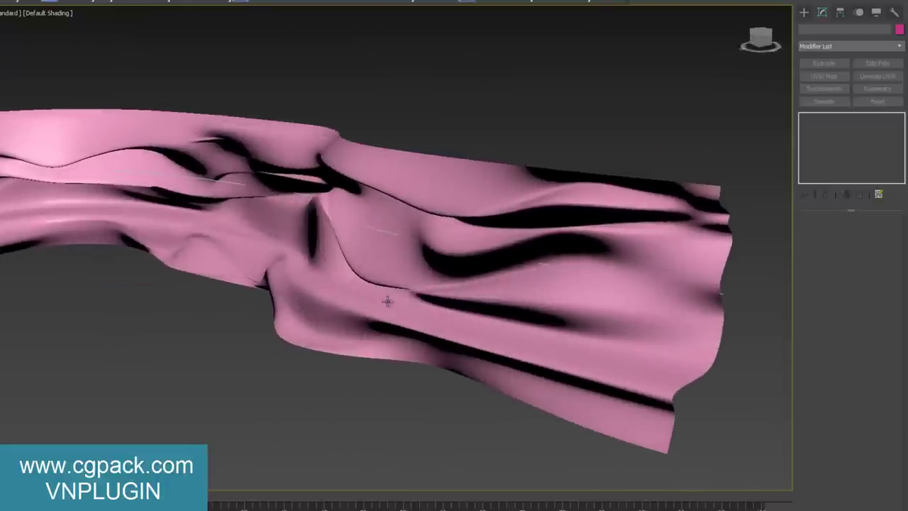
# Hide the pink surface so only the profile line remains visible
pyautogui.click(409, 298)
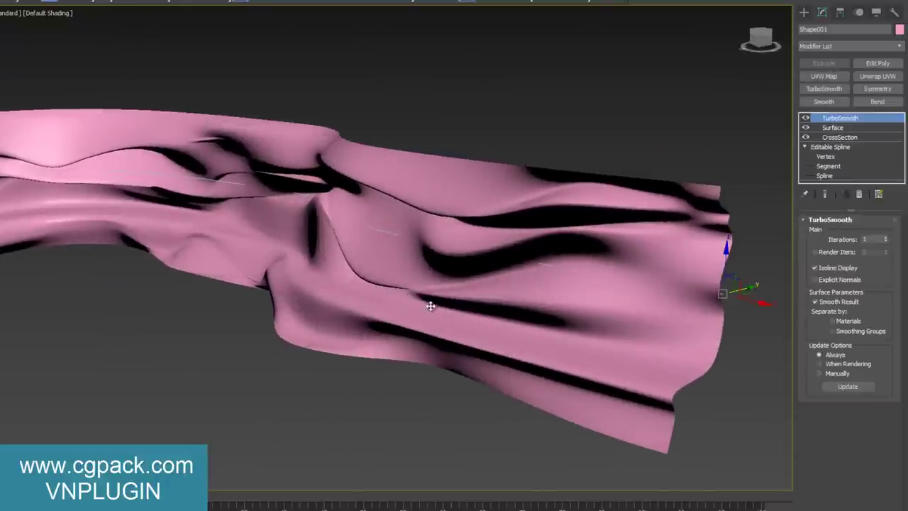
pyautogui.moveTo(431, 306); pyautogui.dragTo(454, 289)
pyautogui.rightClick(462, 295)
pyautogui.click(471, 256)
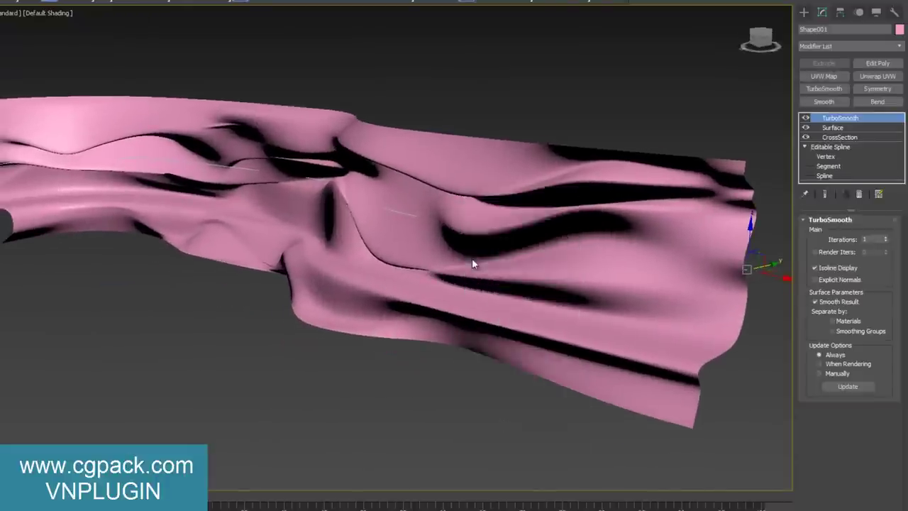
pyautogui.rightClick(488, 260)
pyautogui.click(507, 209)
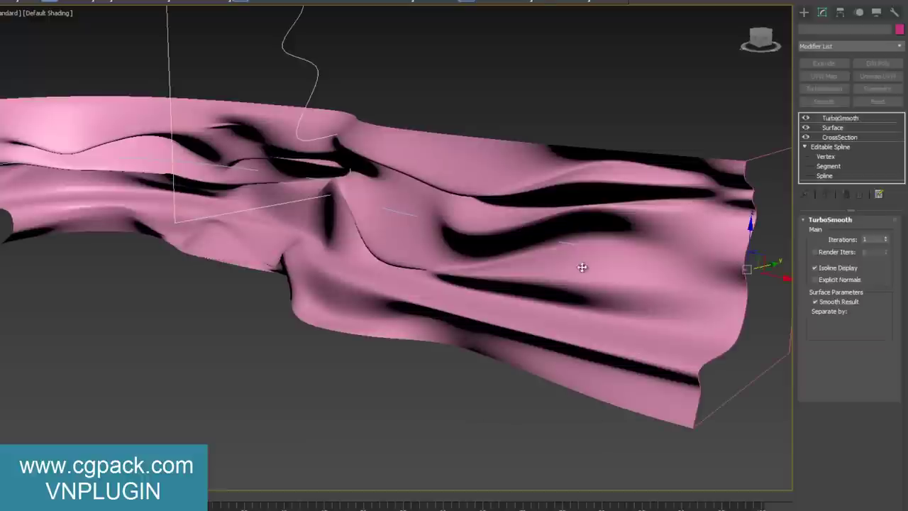
pyautogui.rightClick(583, 264)
pyautogui.click(592, 234)
pyautogui.scroll(-5, 458, 273)
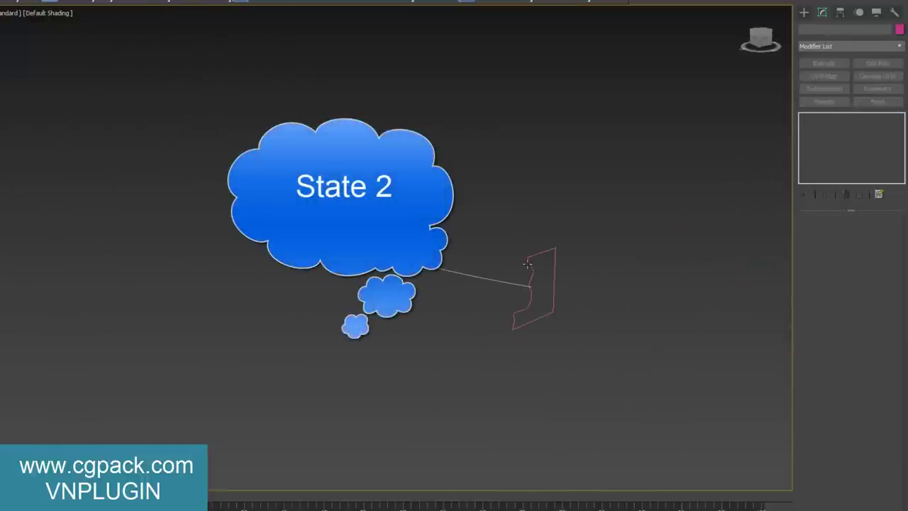
# Extrude Line004 with an Amount of -2.5cm to form a thin pink slab
pyautogui.click(537, 285)
pyautogui.scroll(4, 515, 284)
pyautogui.moveTo(516, 283); pyautogui.dragTo(512, 282, button='middle')
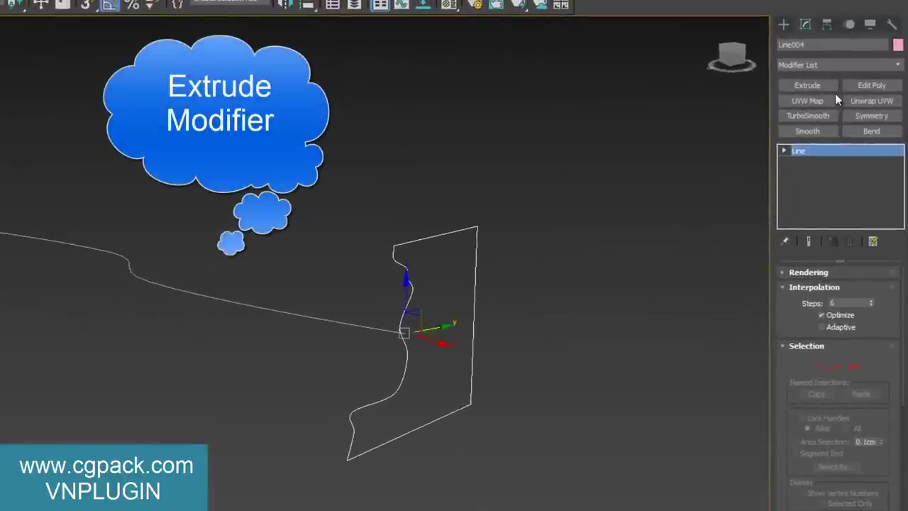
pyautogui.click(825, 64)
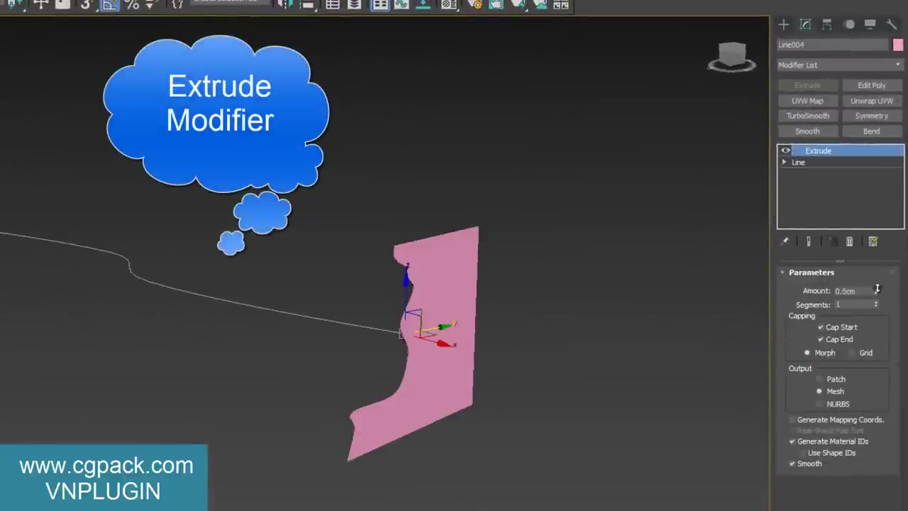
pyautogui.moveTo(875, 290); pyautogui.dragTo(873, 293)
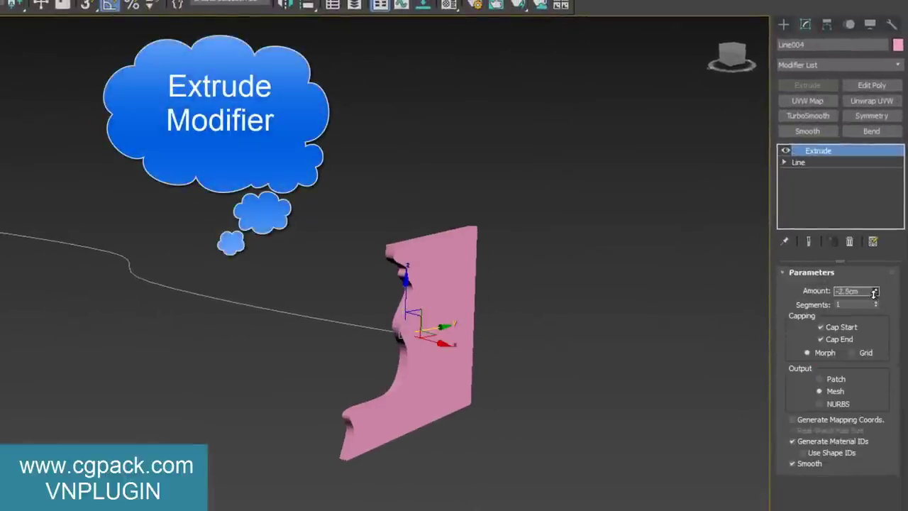
pyautogui.click(71, 23)
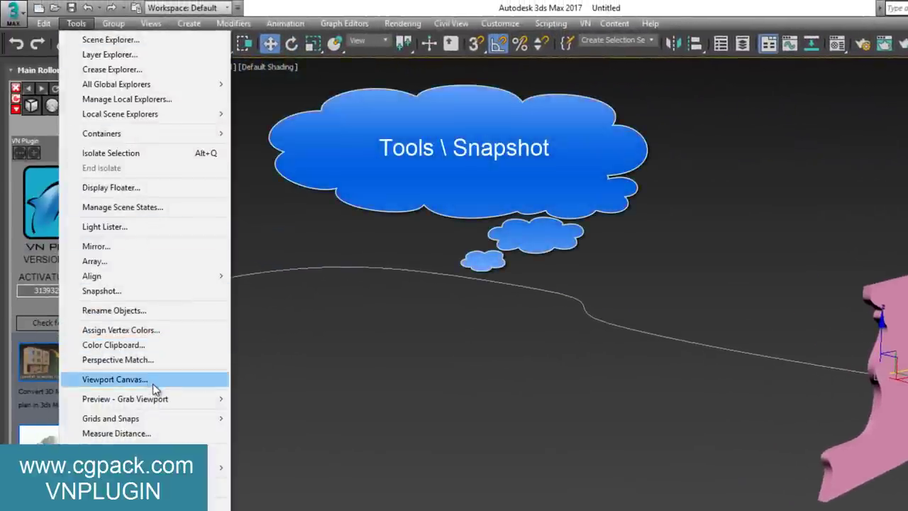
# Snapshot the slab into 40 mesh copies along the curve
pyautogui.click(156, 291)
pyautogui.moveTo(606, 258); pyautogui.dragTo(157, 257)
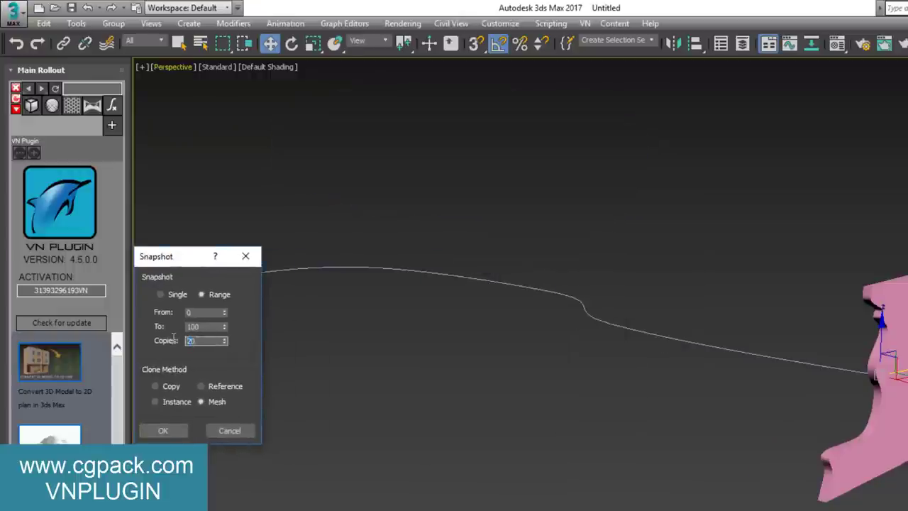
pyautogui.write('4')
pyautogui.write('0')
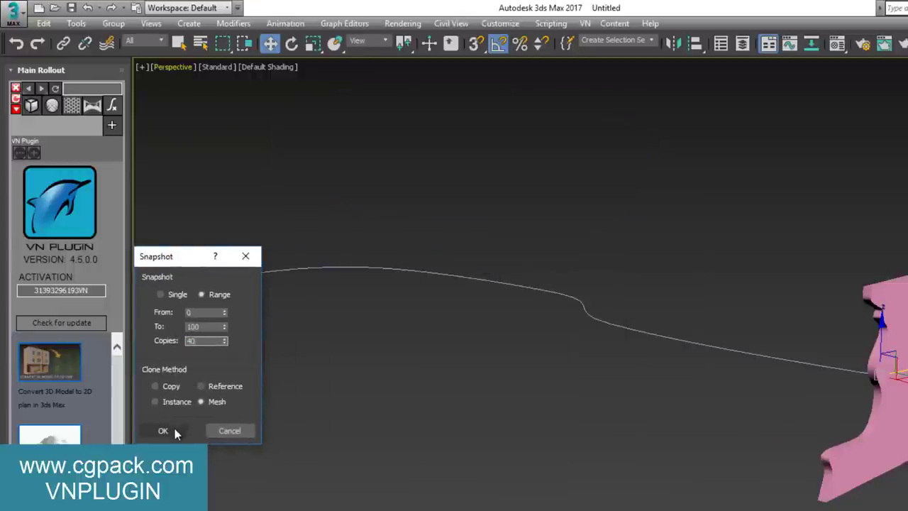
pyautogui.click(162, 430)
# Undo the snapshot copies and reopen the Snapshot settings
pyautogui.moveTo(496, 416)
pyautogui.keyDown('alt'); pyautogui.mouseDown(button='middle')
pyautogui.moveTo(604, 425)
pyautogui.moveTo(547, 424)
pyautogui.moveTo(494, 382)
pyautogui.mouseUp(button='middle'); pyautogui.keyUp('alt')
pyautogui.hotkey('ctrl', 'z')
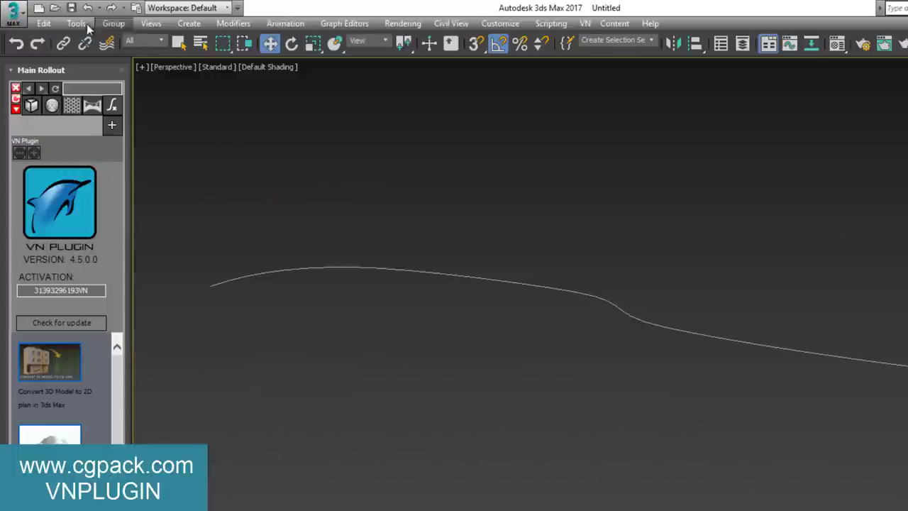
pyautogui.click(87, 26)
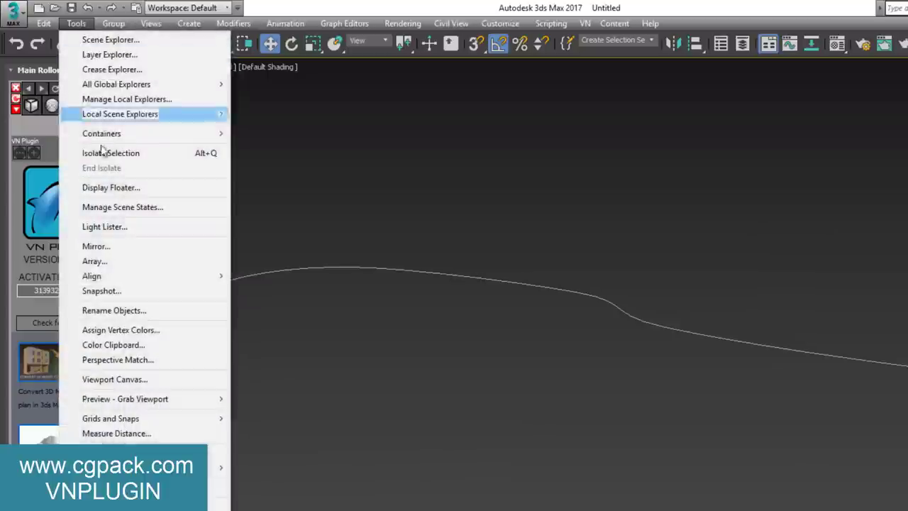
pyautogui.click(125, 294)
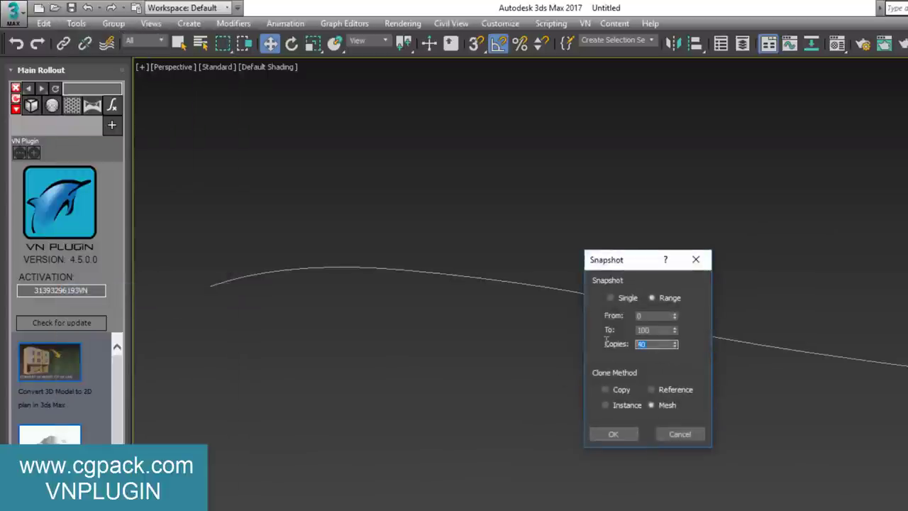
pyautogui.click(612, 434)
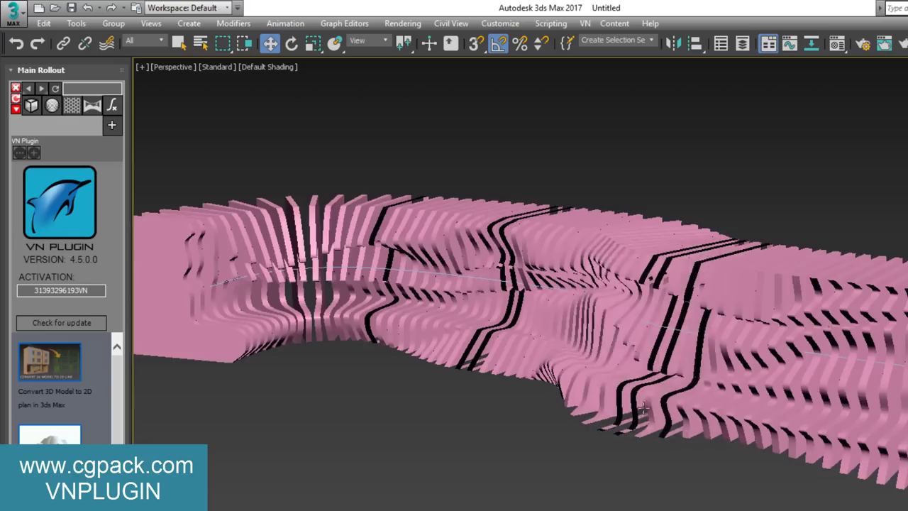
pyautogui.moveTo(719, 405)
pyautogui.keyDown('alt'); pyautogui.mouseDown(button='middle')
pyautogui.moveTo(807, 412)
pyautogui.moveTo(650, 389)
pyautogui.moveTo(765, 383)
pyautogui.mouseUp(button='middle'); pyautogui.keyUp('alt')
pyautogui.scroll(5, 649, 389)
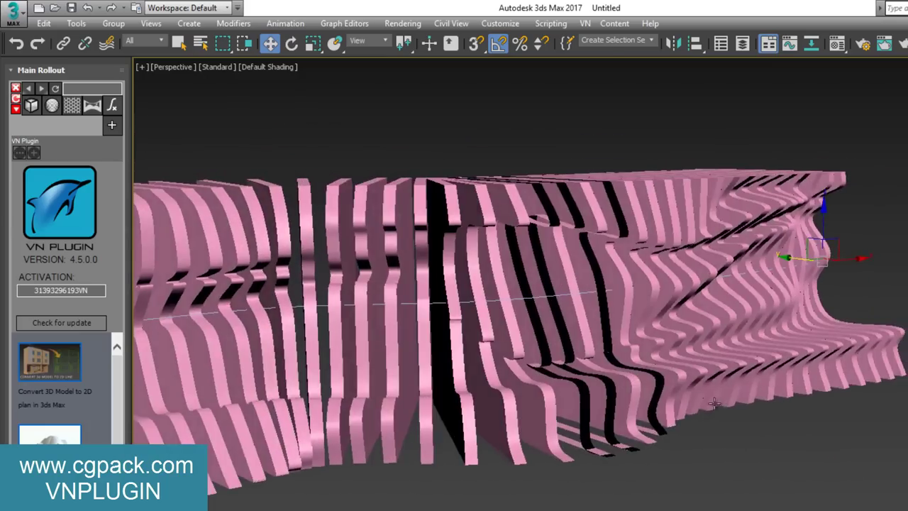
pyautogui.keyDown('alt'); pyautogui.moveTo(714, 403); pyautogui.dragTo(804, 364, button='middle'); pyautogui.keyUp('alt')
pyautogui.keyDown('alt'); pyautogui.moveTo(690, 378); pyautogui.dragTo(780, 380, button='middle'); pyautogui.keyUp('alt')
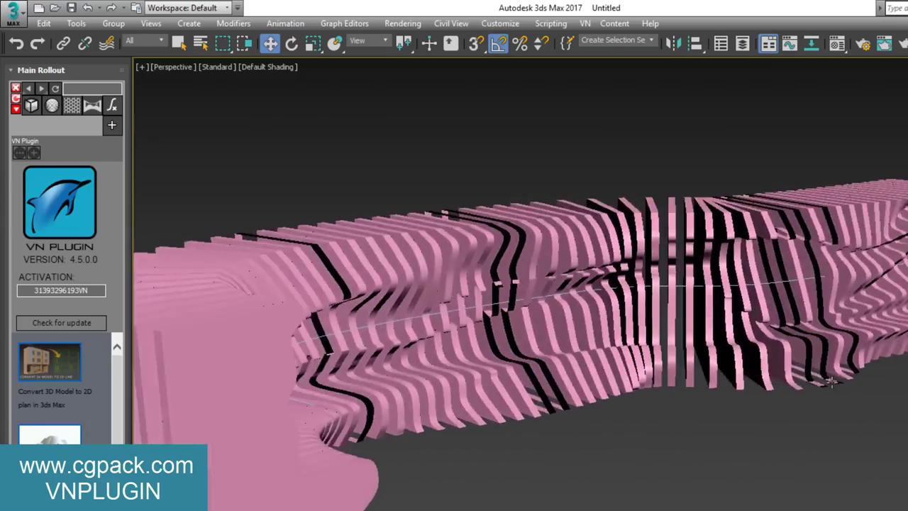
pyautogui.scroll(5, 780, 380)
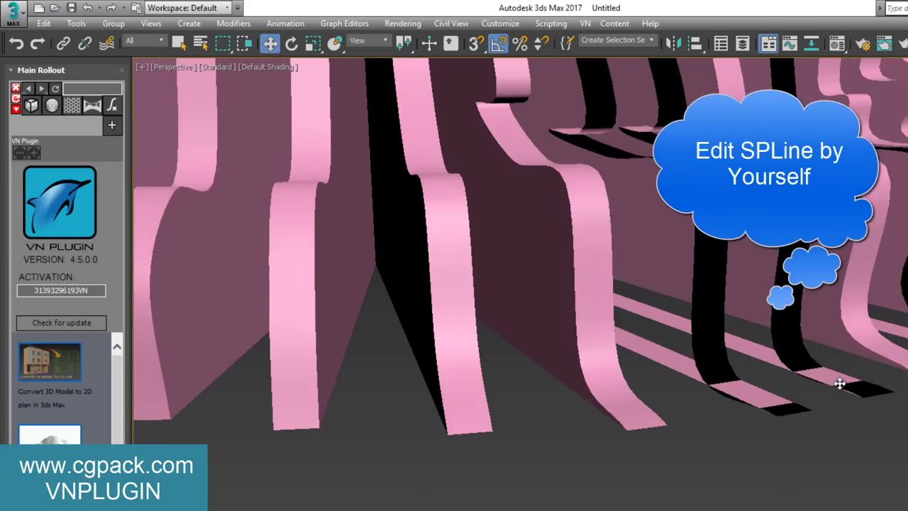
pyautogui.scroll(-10, 839, 383)
pyautogui.moveTo(837, 380)
pyautogui.keyDown('alt'); pyautogui.mouseDown(button='middle')
pyautogui.moveTo(730, 379)
pyautogui.moveTo(753, 348)
pyautogui.moveTo(759, 381)
pyautogui.moveTo(794, 386)
pyautogui.moveTo(764, 387)
pyautogui.moveTo(781, 387)
pyautogui.moveTo(720, 351)
pyautogui.moveTo(787, 361)
pyautogui.moveTo(688, 354)
pyautogui.mouseUp(button='middle'); pyautogui.keyUp('alt')
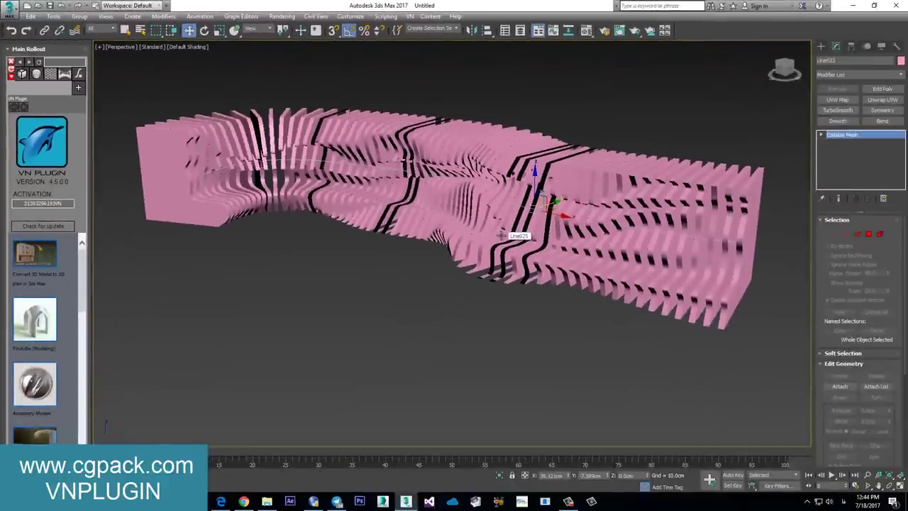
pyautogui.moveTo(501, 235)
pyautogui.keyDown('alt'); pyautogui.mouseDown(button='middle')
pyautogui.moveTo(469, 256)
pyautogui.moveTo(509, 255)
pyautogui.mouseUp(button='middle'); pyautogui.keyUp('alt')
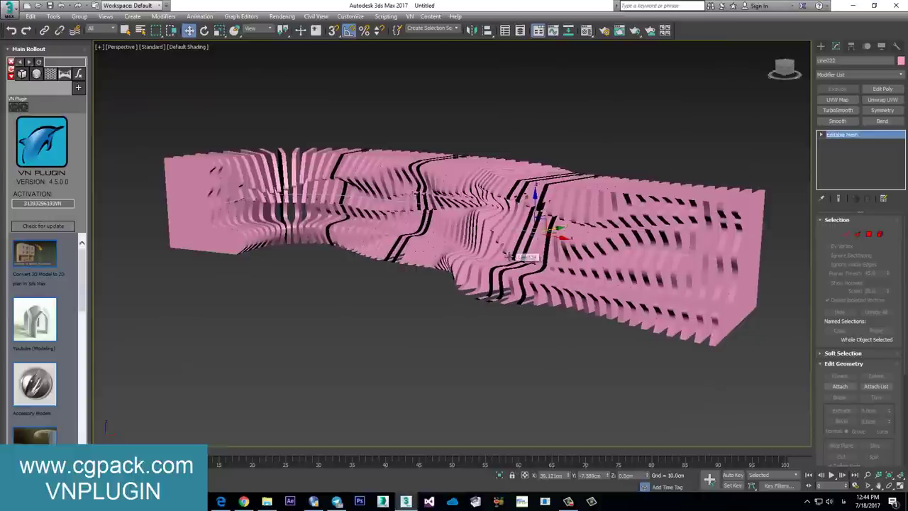